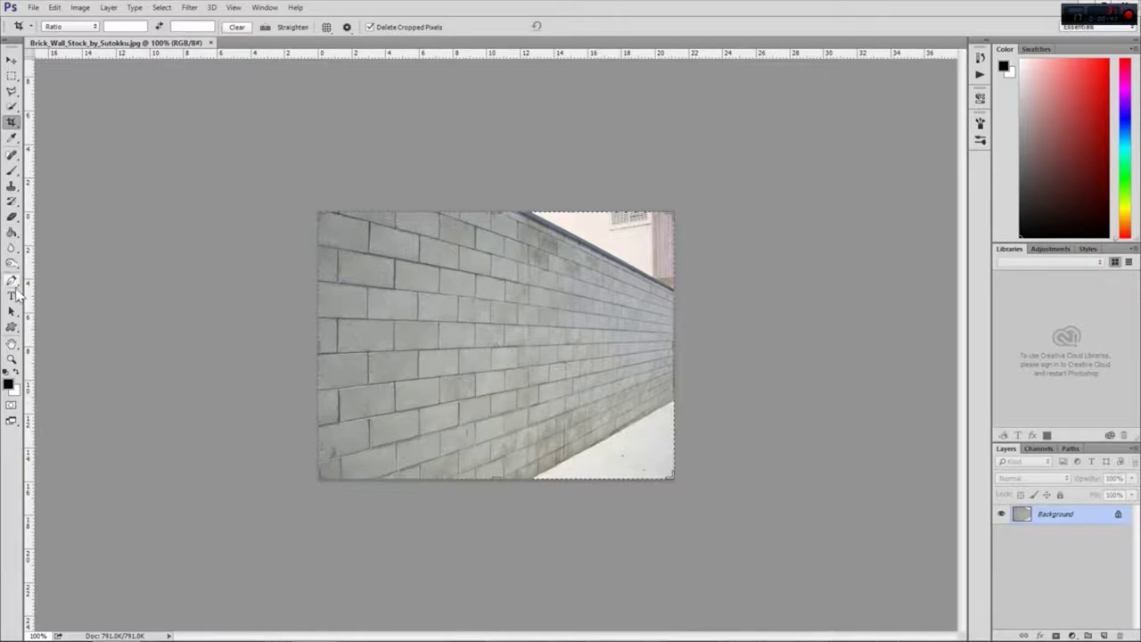
Step: Type the person's name in a black script font and centre it on the wall
left_click(12, 295)
left_click(349, 328)
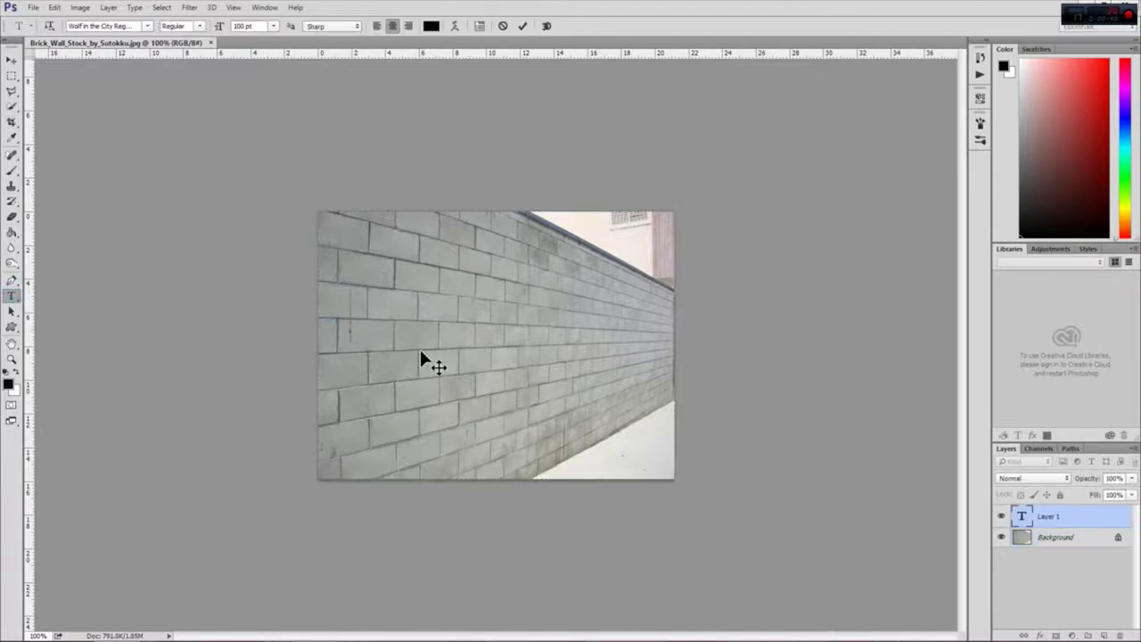
type("H")
type("ibatul ")
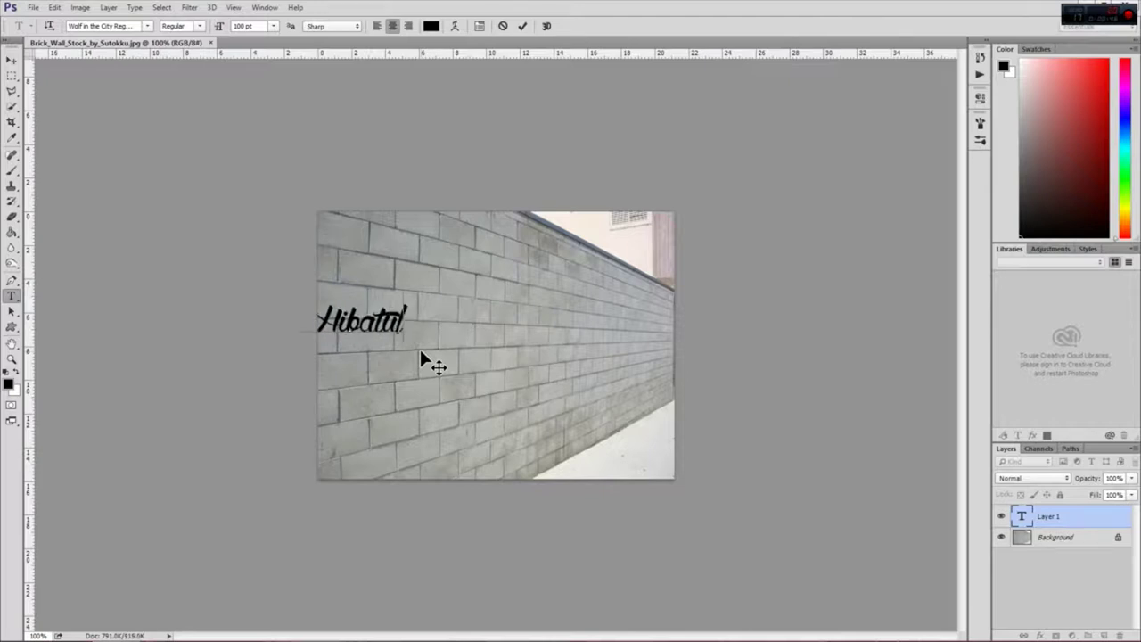
type("Azizi")
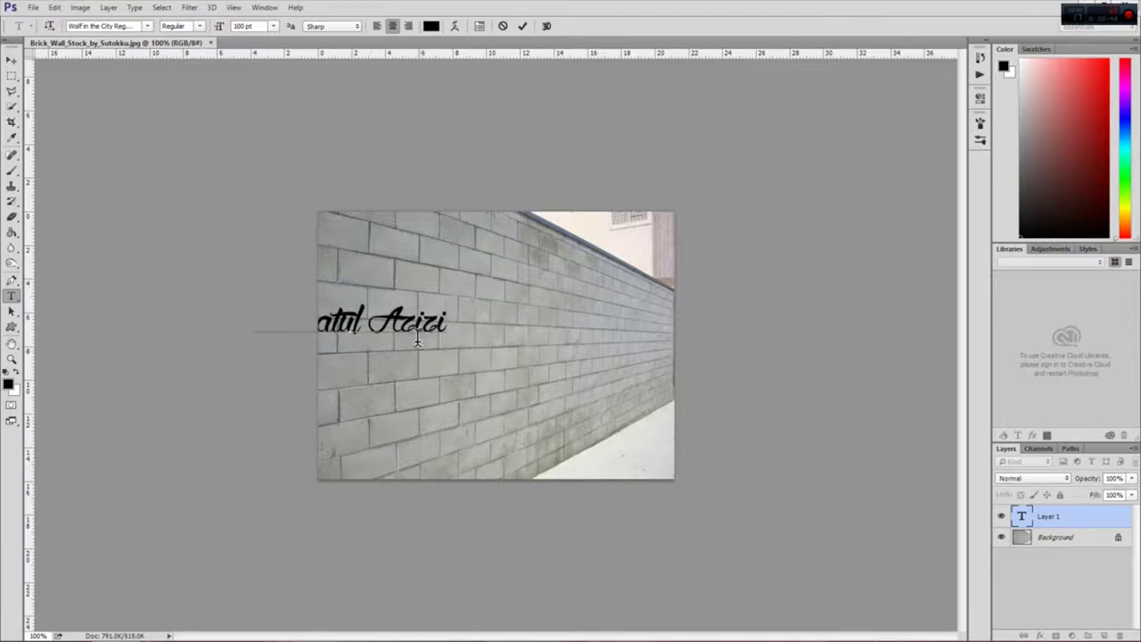
left_click_drag(458, 387, 599, 414)
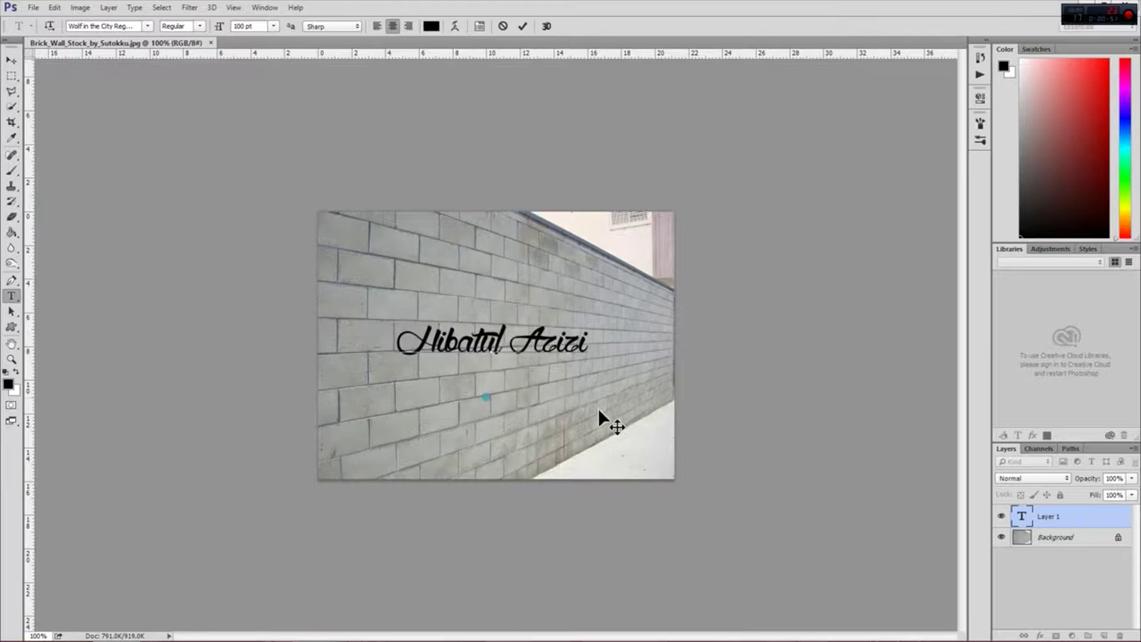
left_click(1042, 519)
Step: Add '#smART' below the name in Italic, commit it, and reselect the name layer
left_click(453, 429)
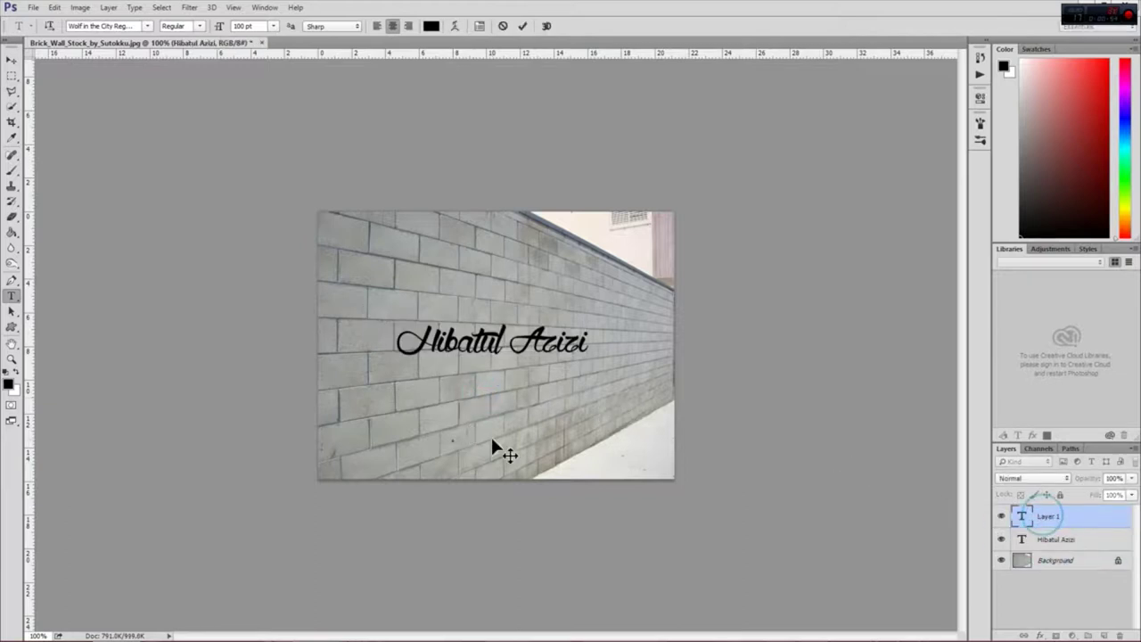
type("#")
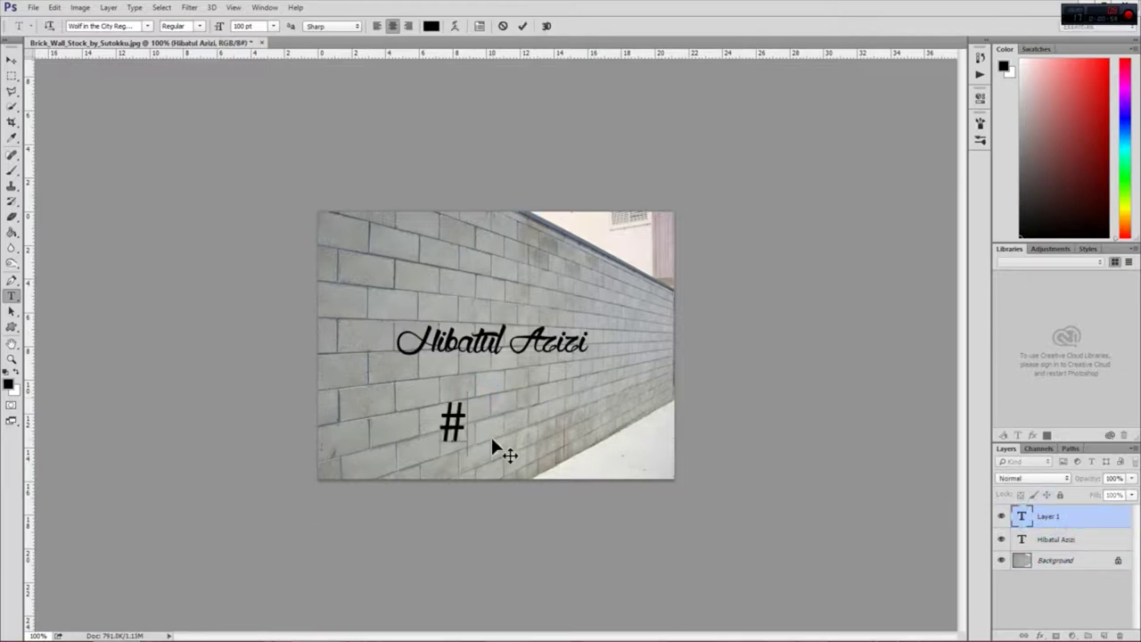
type("smART")
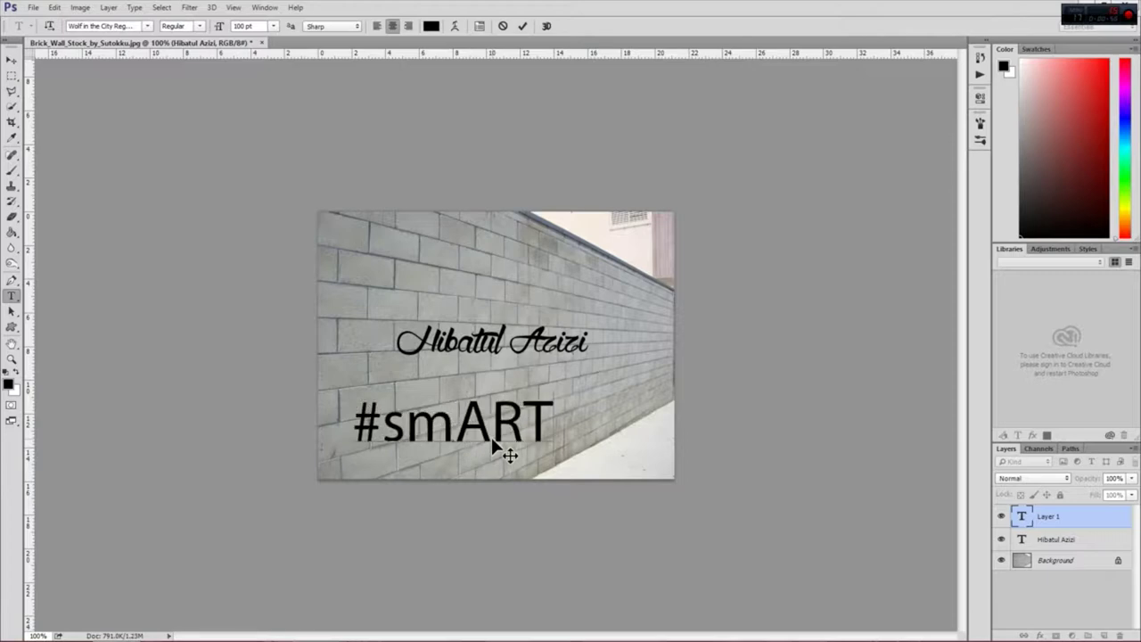
left_click_drag(553, 421, 353, 422)
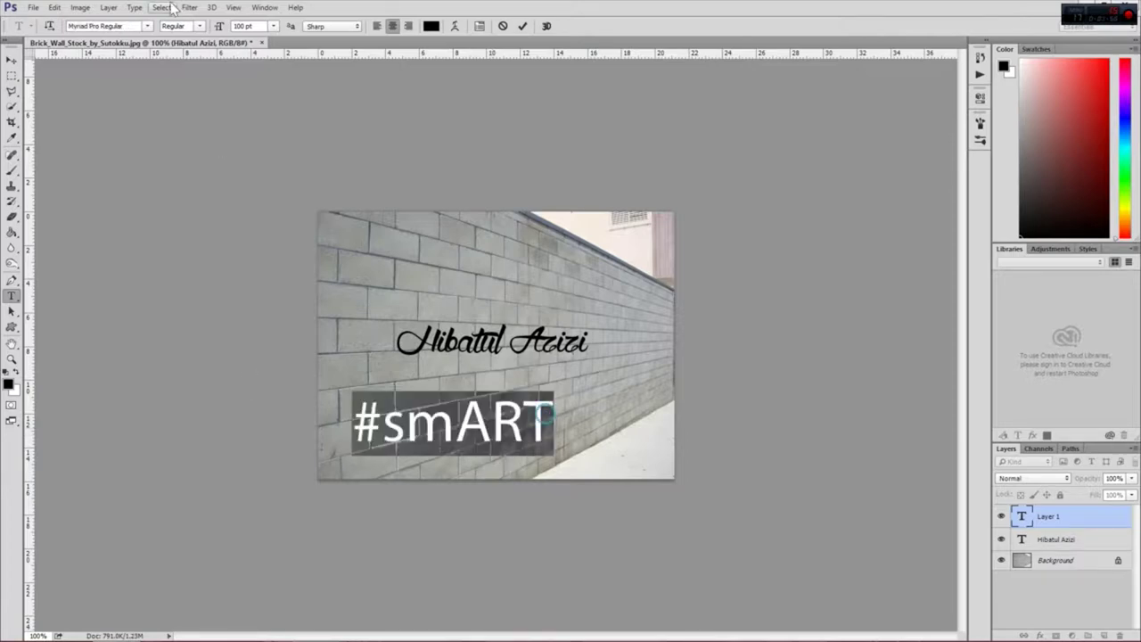
key("Down")
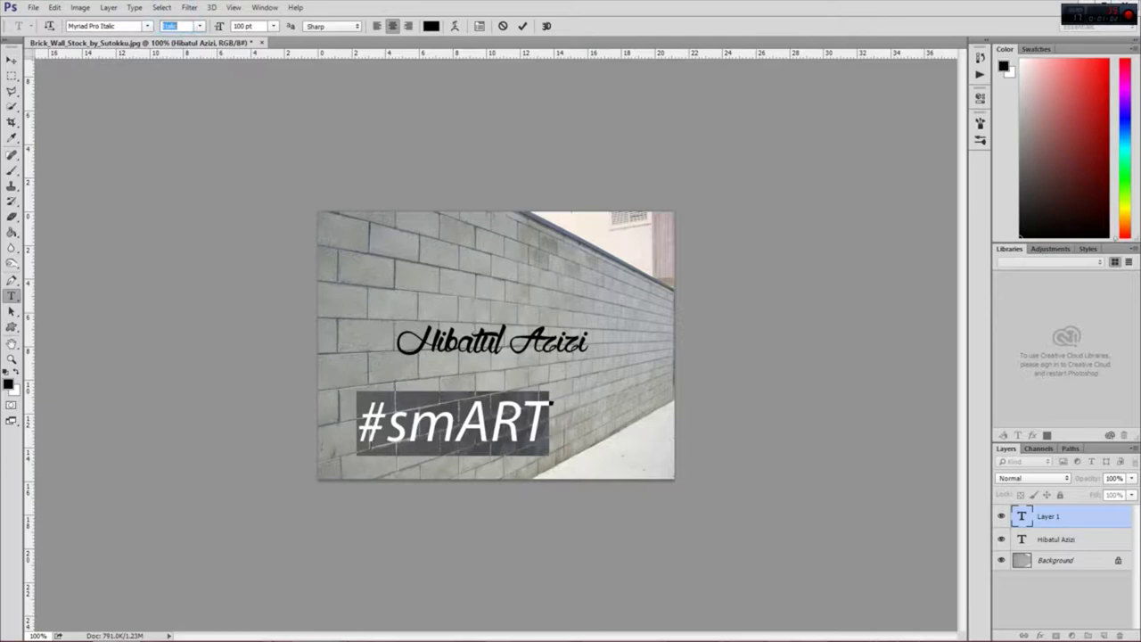
left_click(514, 430)
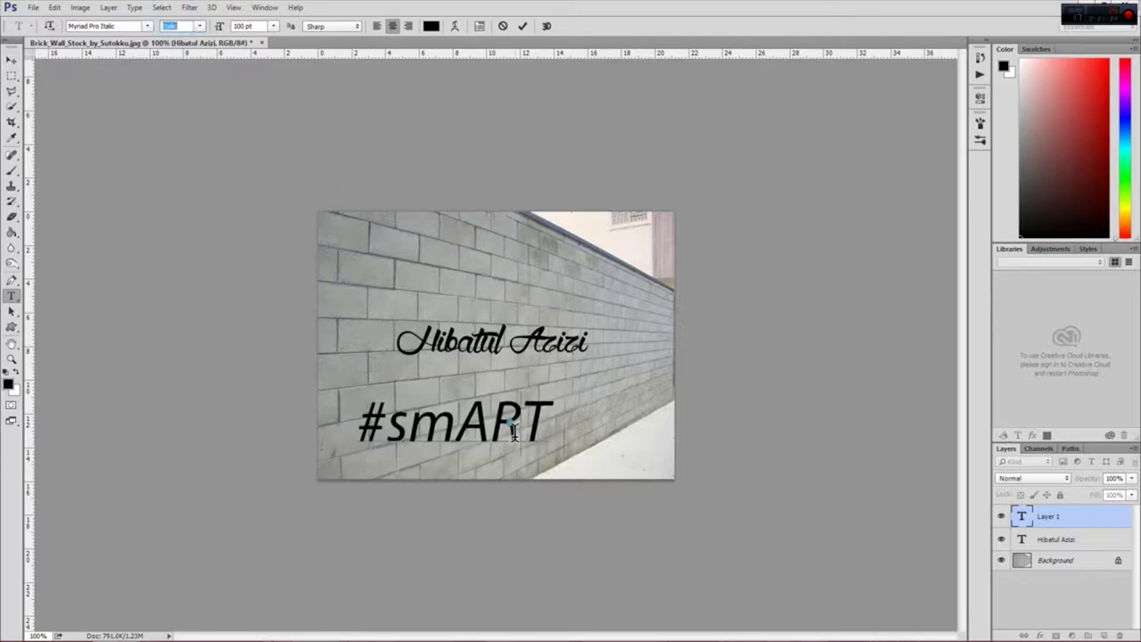
left_click(1073, 544)
left_click(1049, 517)
left_click(1052, 538)
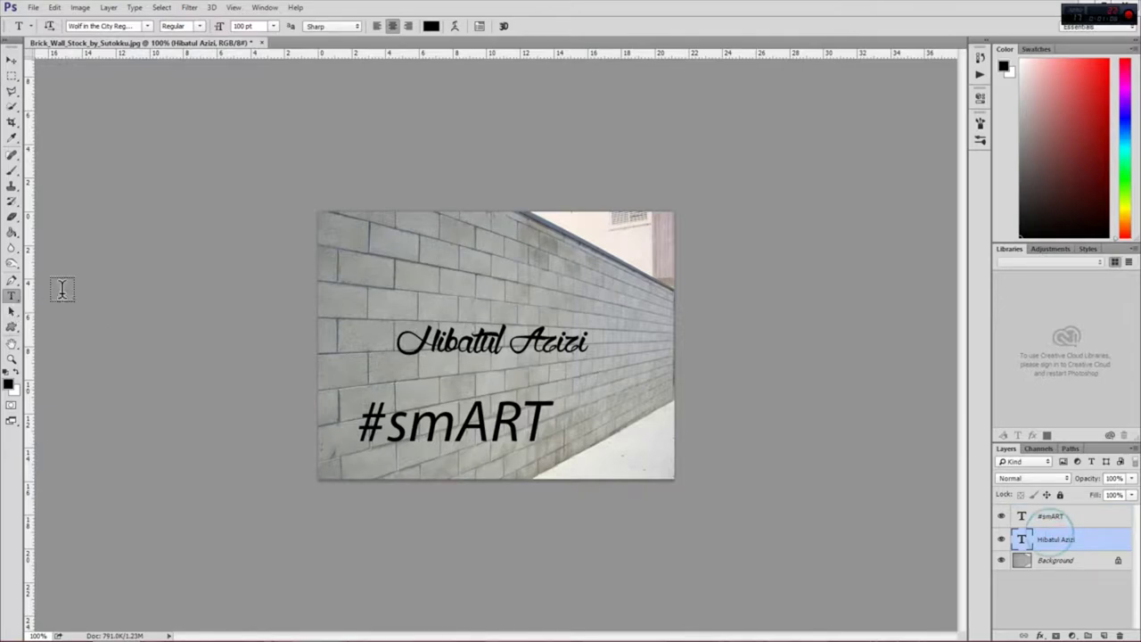
Step: Set the name text to 300 pt and position it across the wall above #smART
left_click(469, 335)
key("ctrl+a")
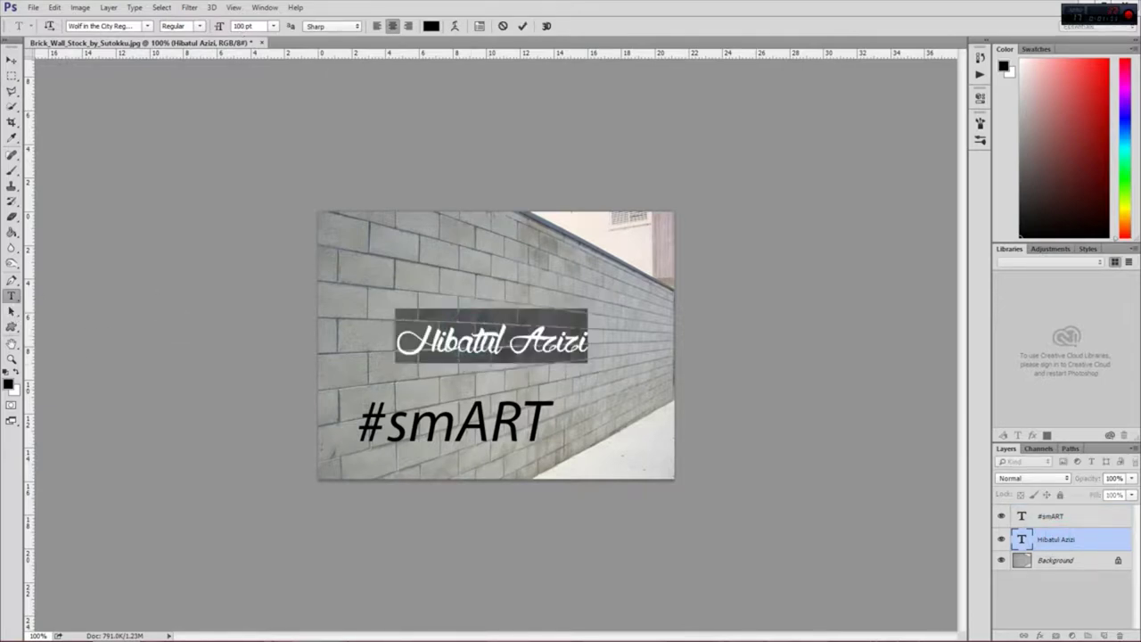
type("300")
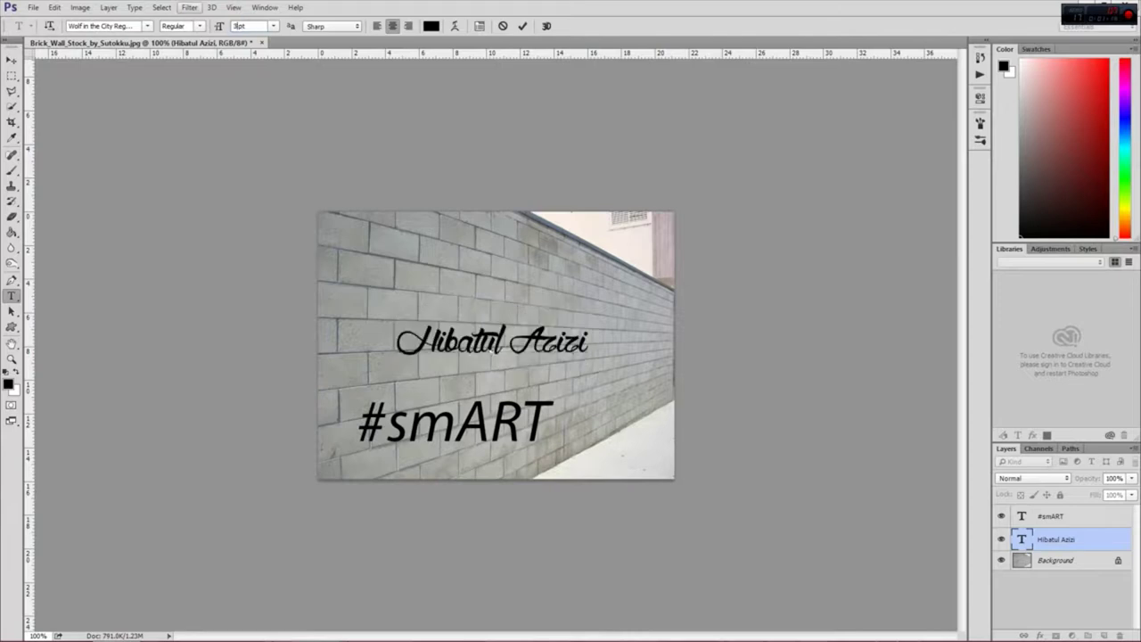
key("Return")
left_click_drag(405, 389, 791, 473)
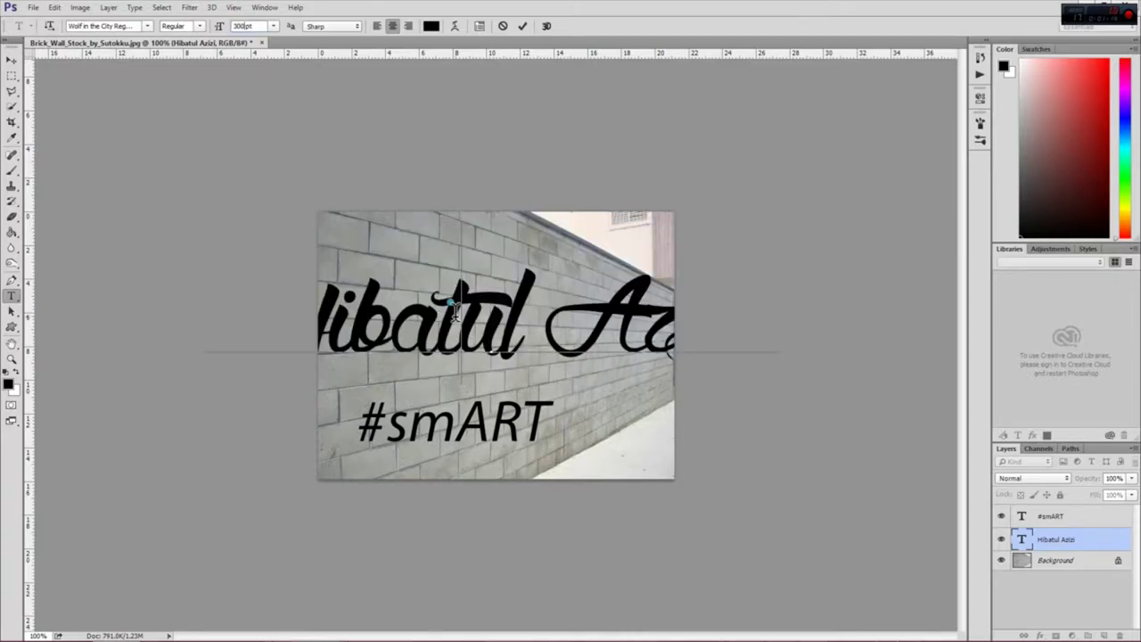
left_click_drag(791, 471, 799, 472)
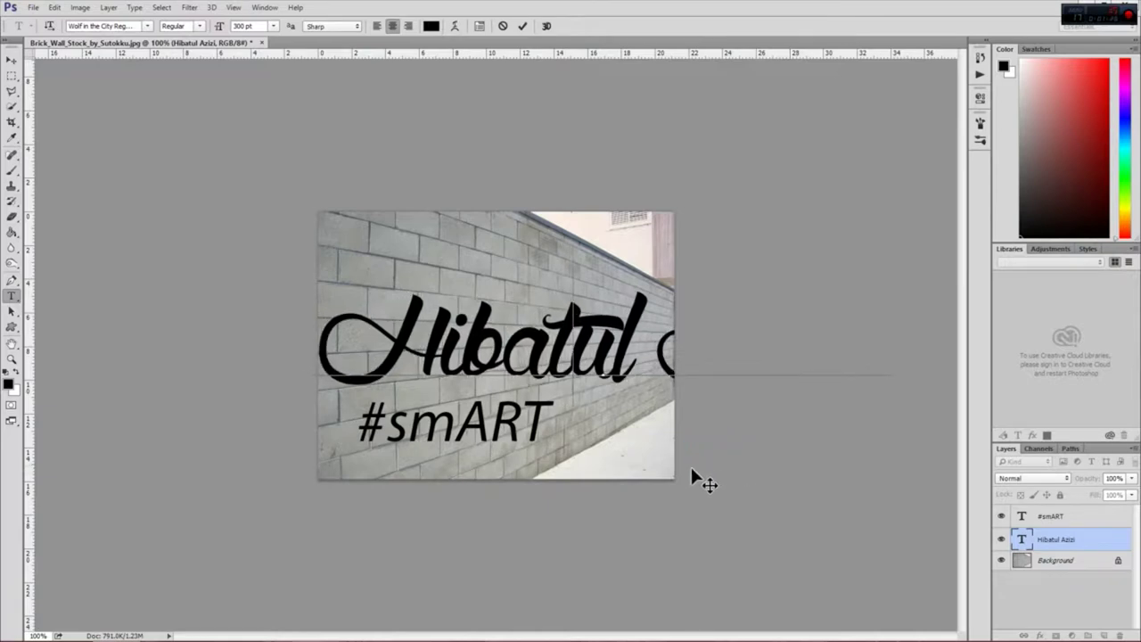
left_click(1074, 559)
left_click(1050, 517)
left_click(1067, 538)
left_click(1040, 635)
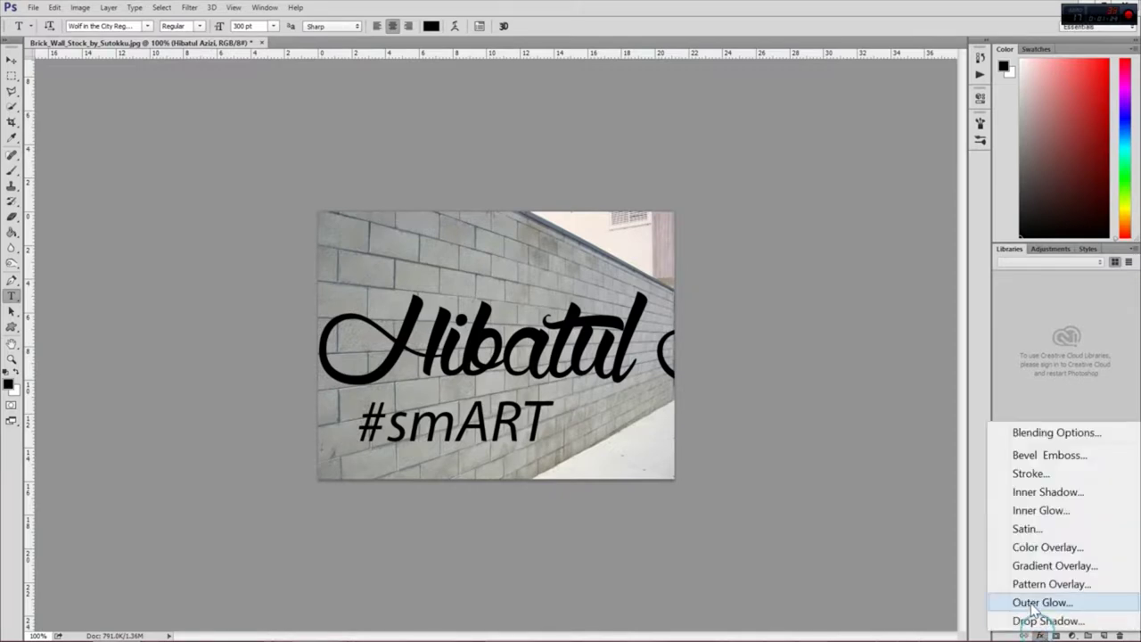
Step: Add a gradient overlay and drop shadow to the name: 80% opacity, 90° angle, 100% spread, 7 px size
left_click(1040, 620)
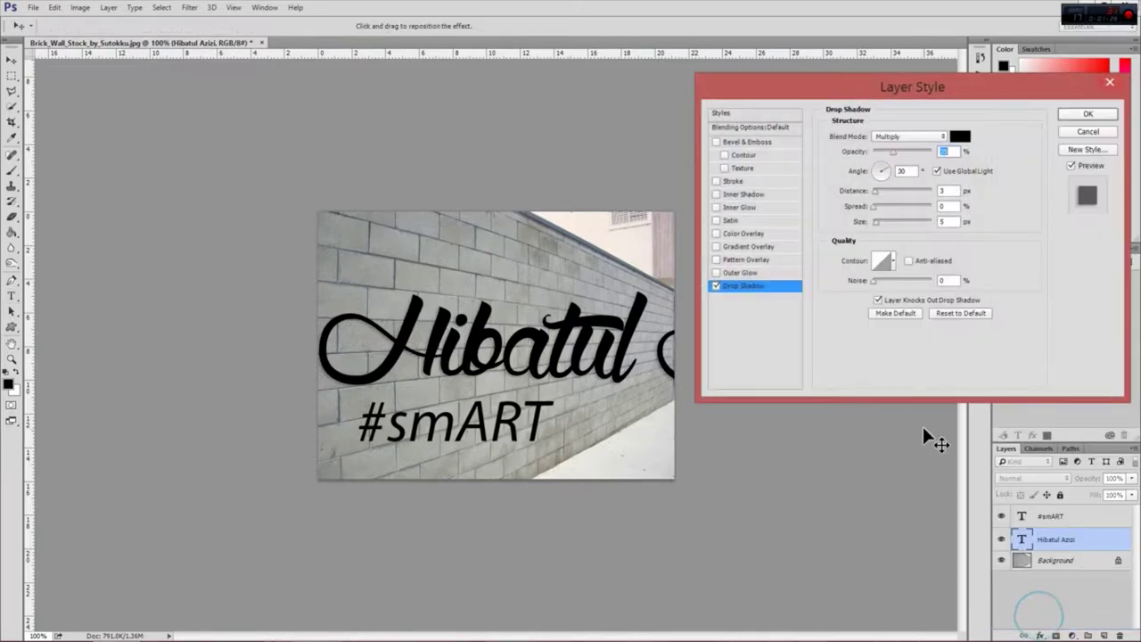
left_click(751, 248)
left_click(742, 286)
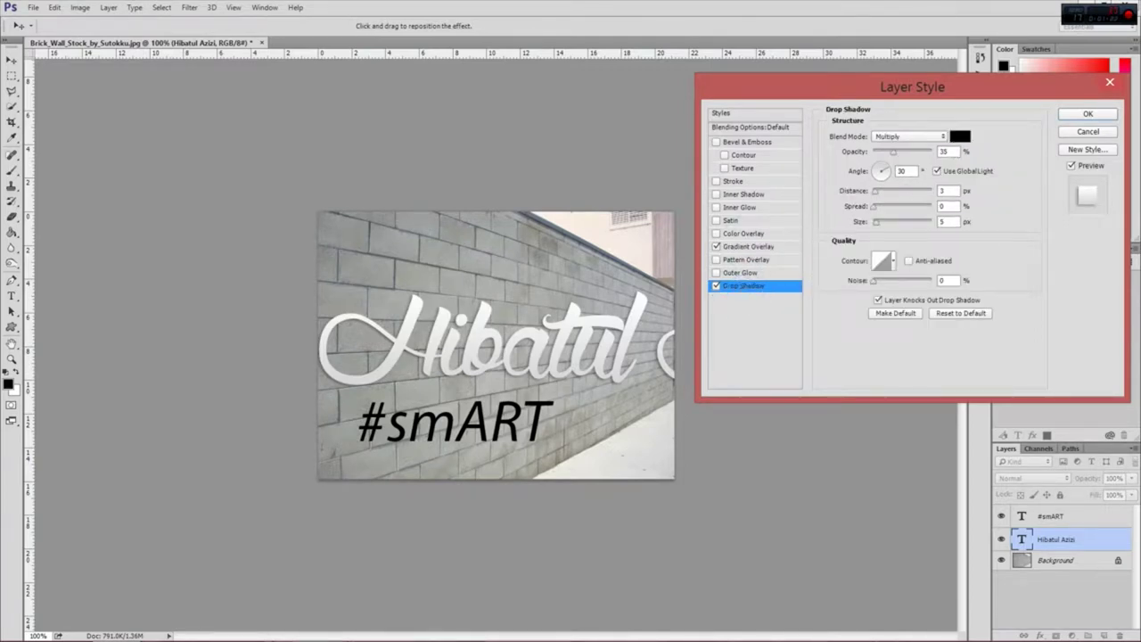
left_click(943, 151)
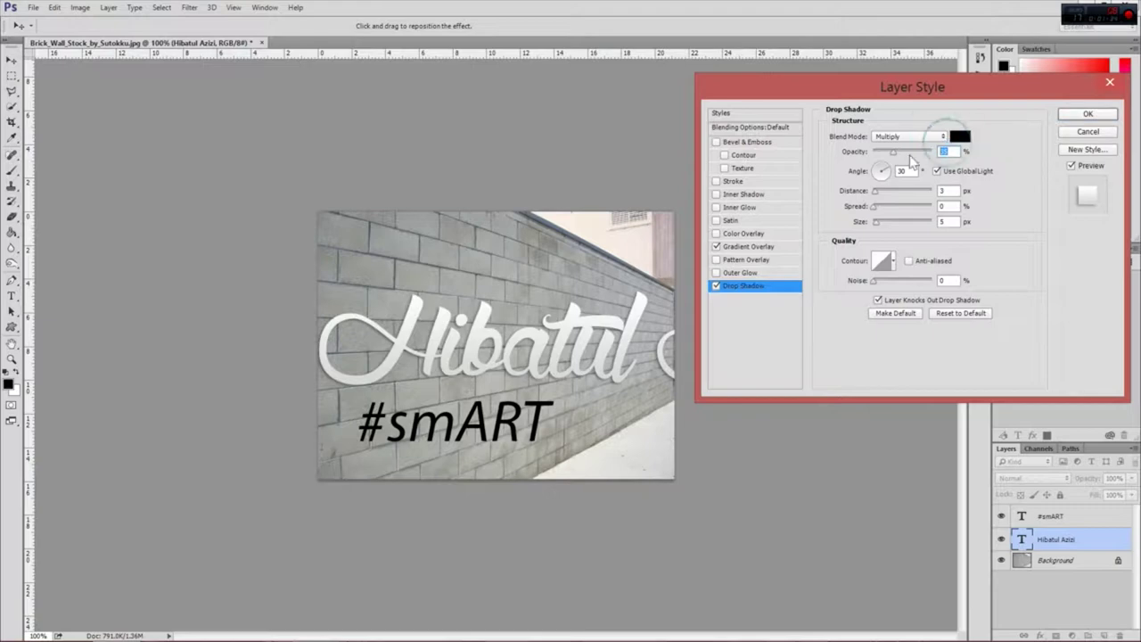
type("60")
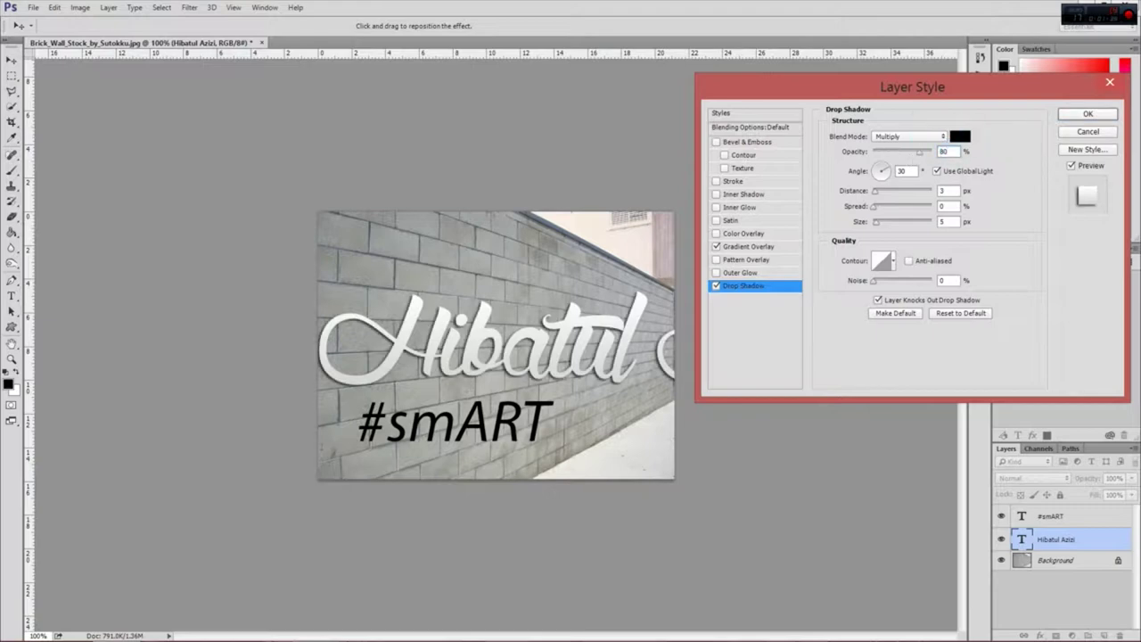
left_click(946, 206)
type("100")
left_click(902, 171)
type("90")
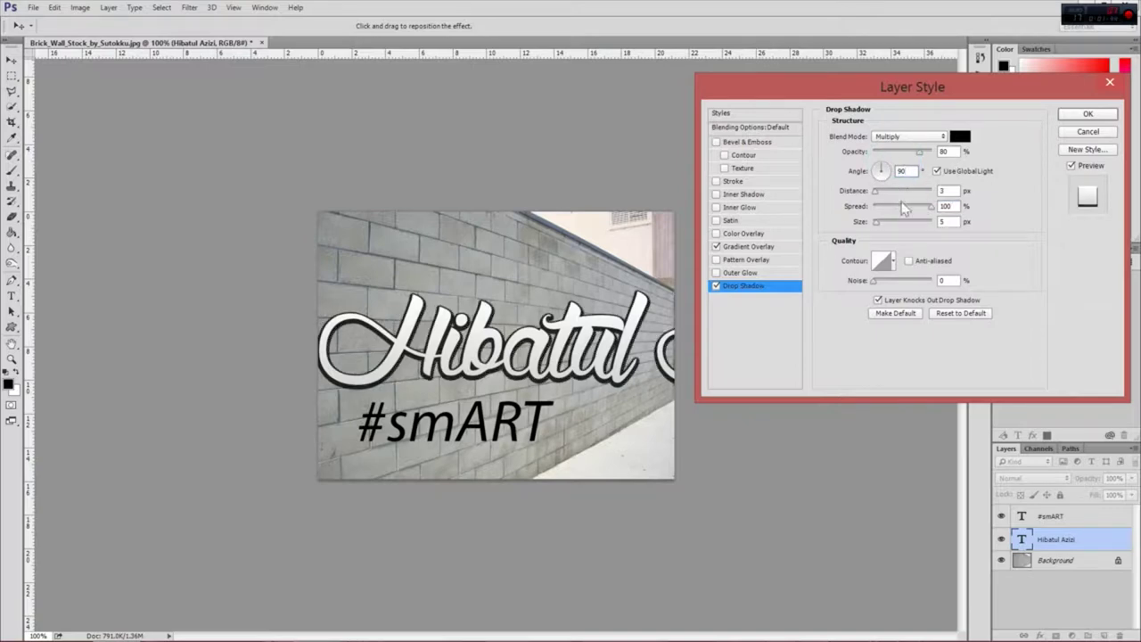
left_click(918, 228)
left_click_drag(874, 222, 877, 223)
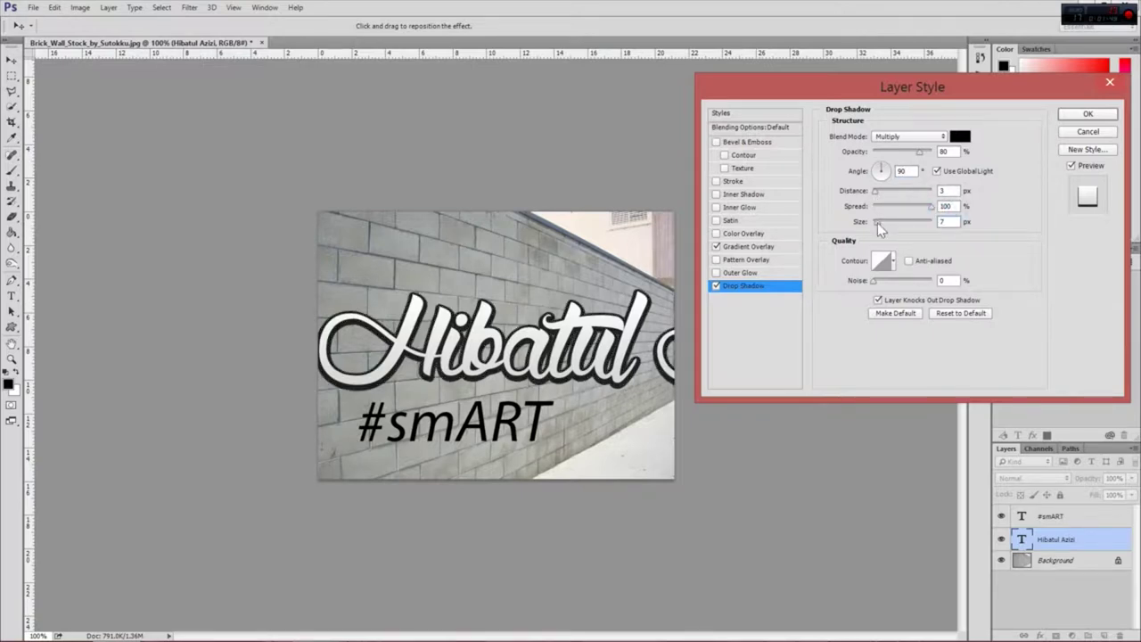
left_click(1069, 120)
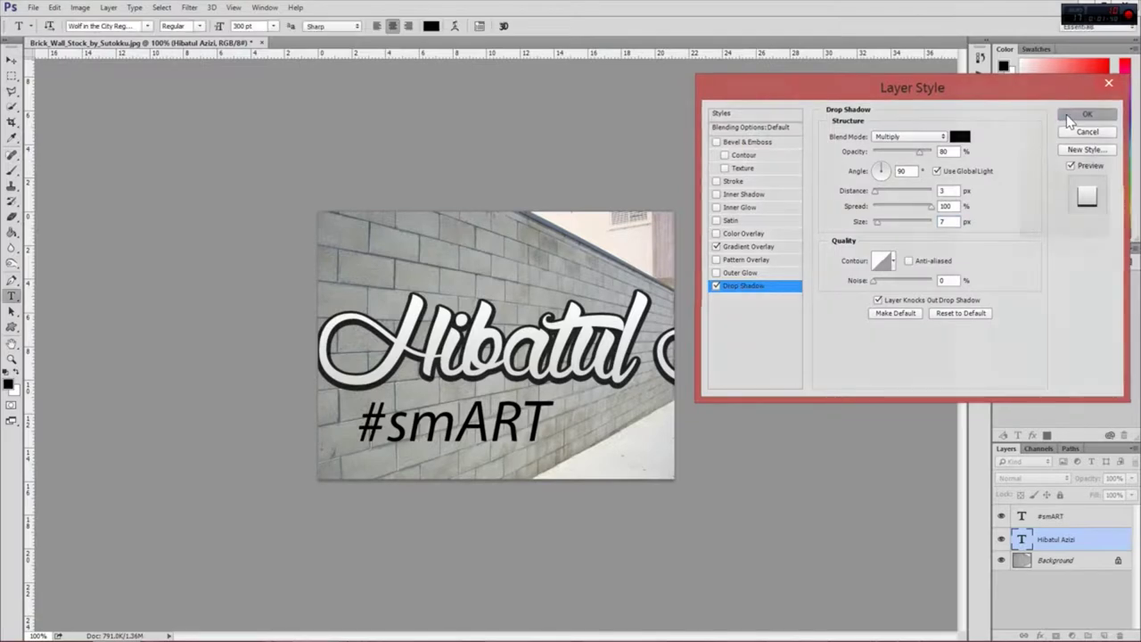
Step: Give #smART a gradient overlay and a drop shadow with 80% opacity and 100% spread
left_click(1052, 519)
left_click(1041, 633)
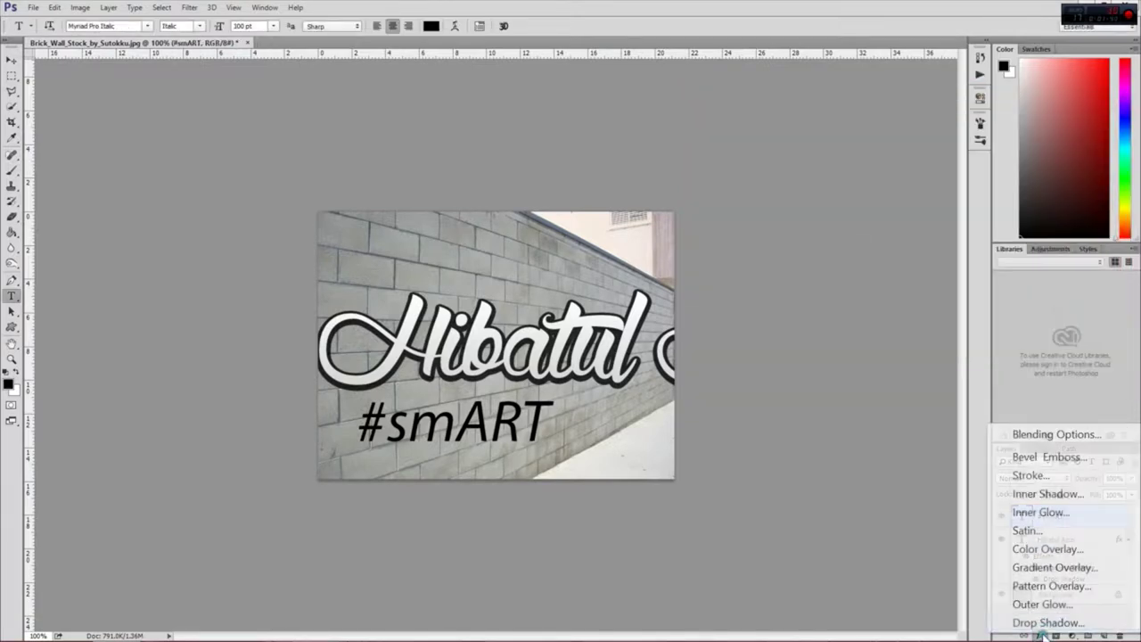
left_click(1039, 567)
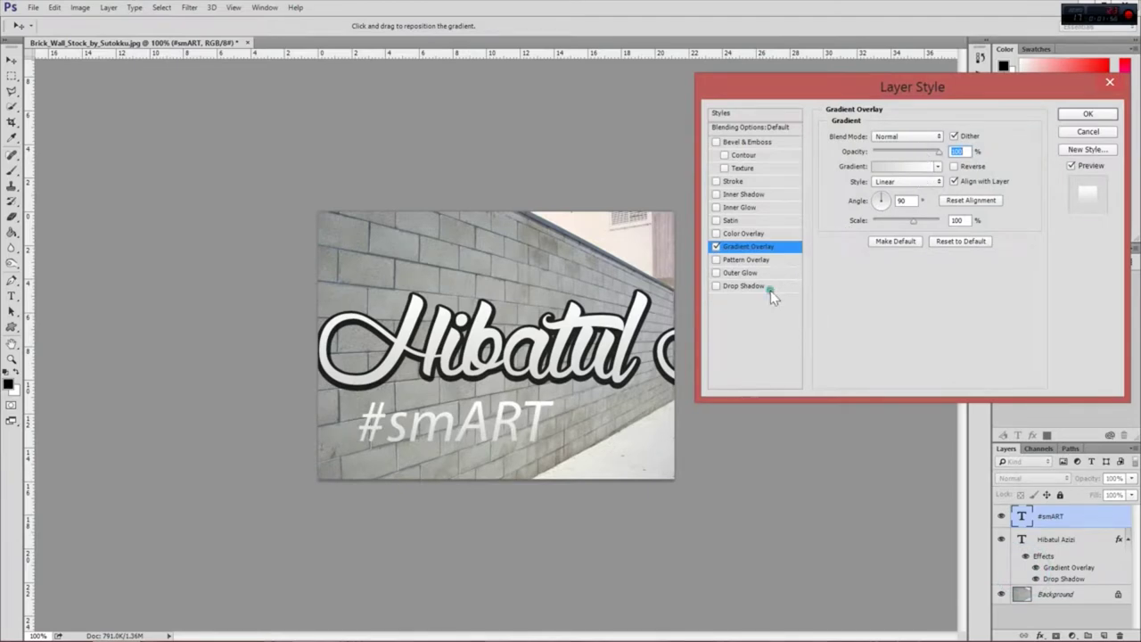
left_click(729, 286)
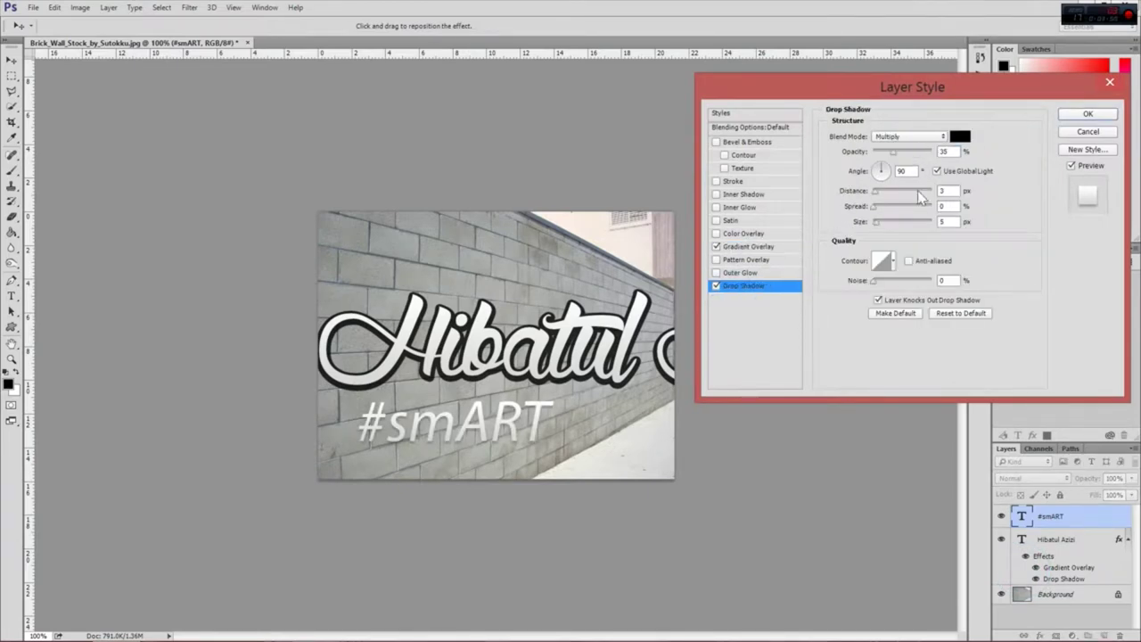
type("80")
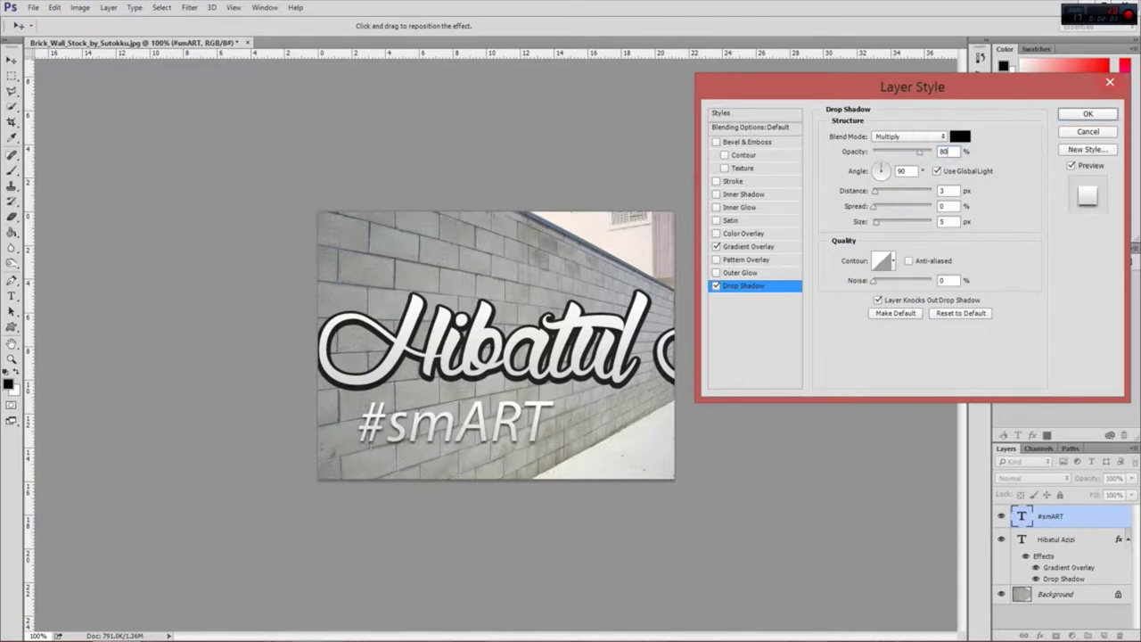
key("Tab")
key("Tab")
key("Tab")
type("100")
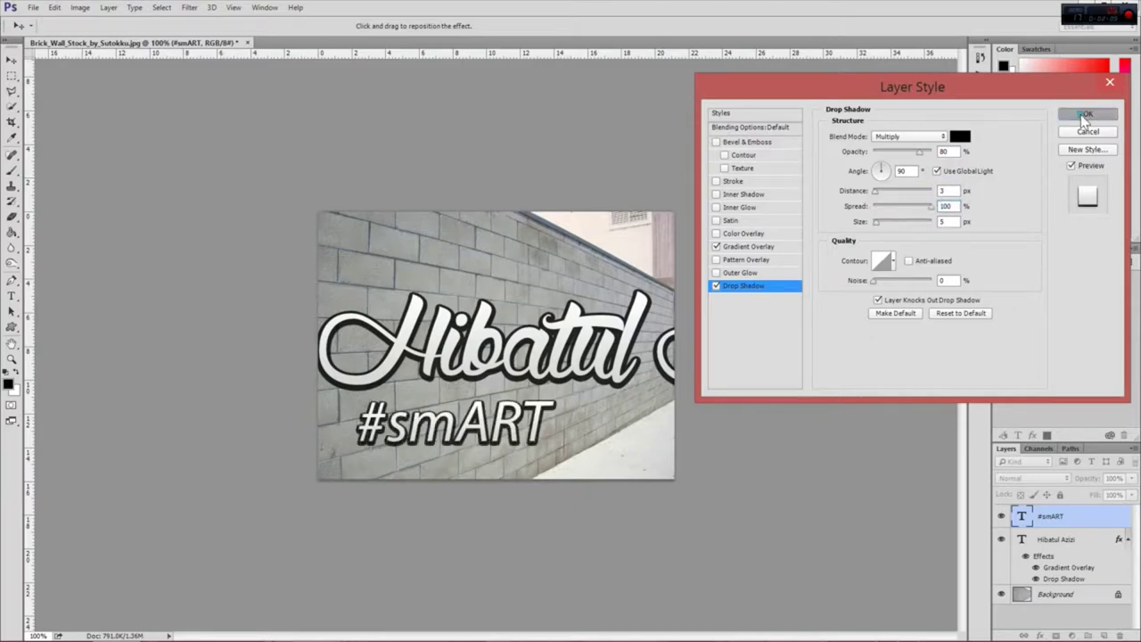
left_click(1088, 114)
Step: Rasterize the layer styles of both text layers, then select only #smART
left_click(1056, 573)
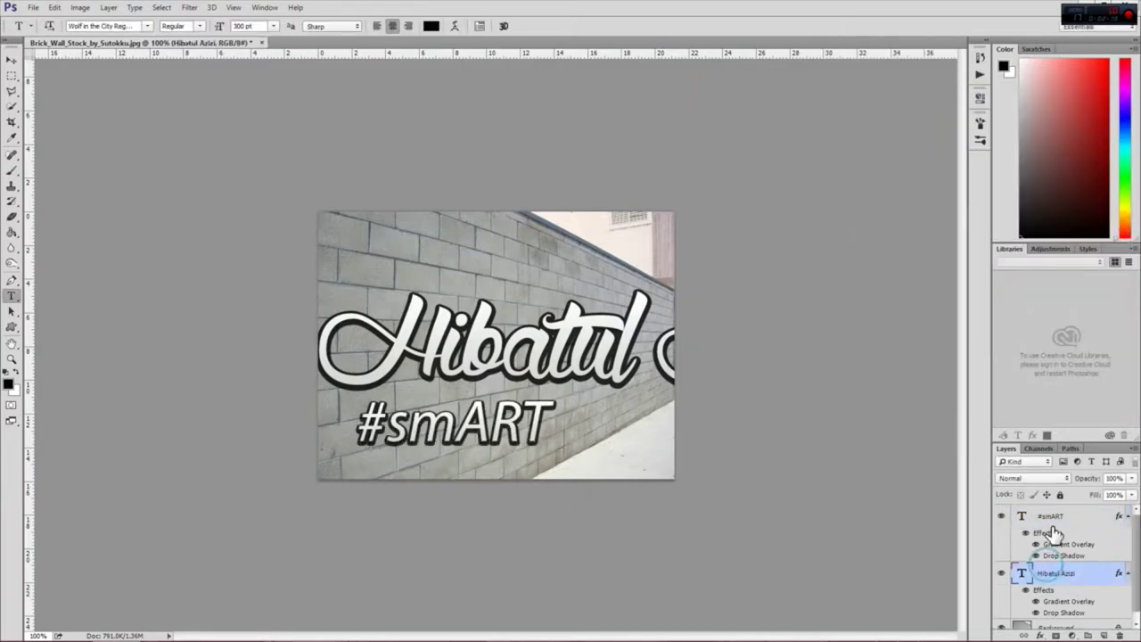
left_click(1052, 521, "shift")
right_click(1052, 520)
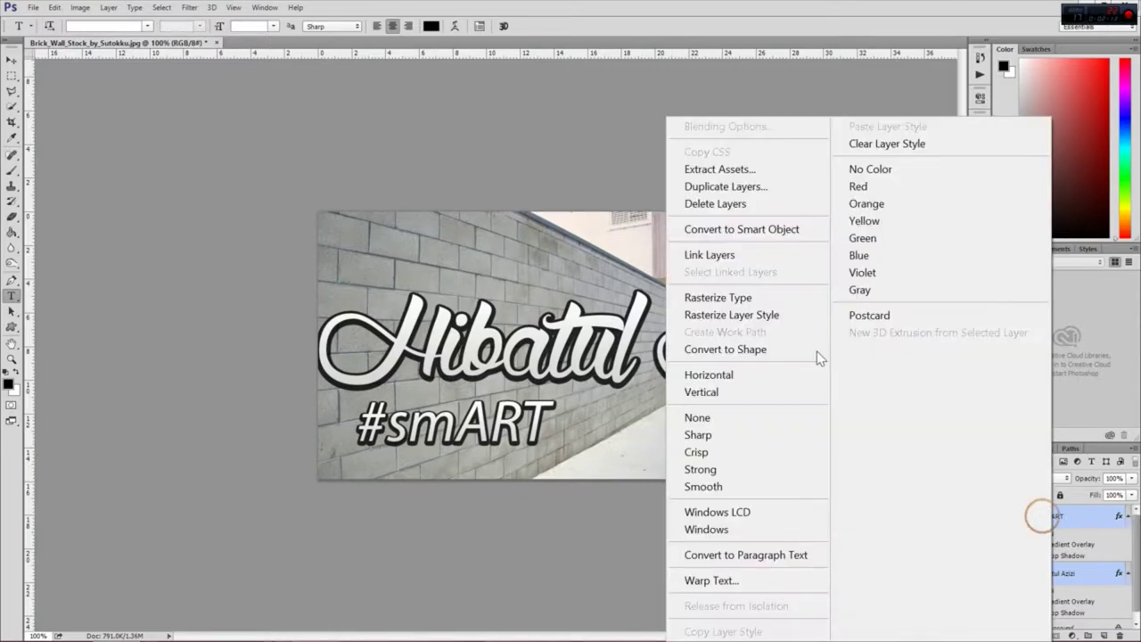
left_click(743, 316)
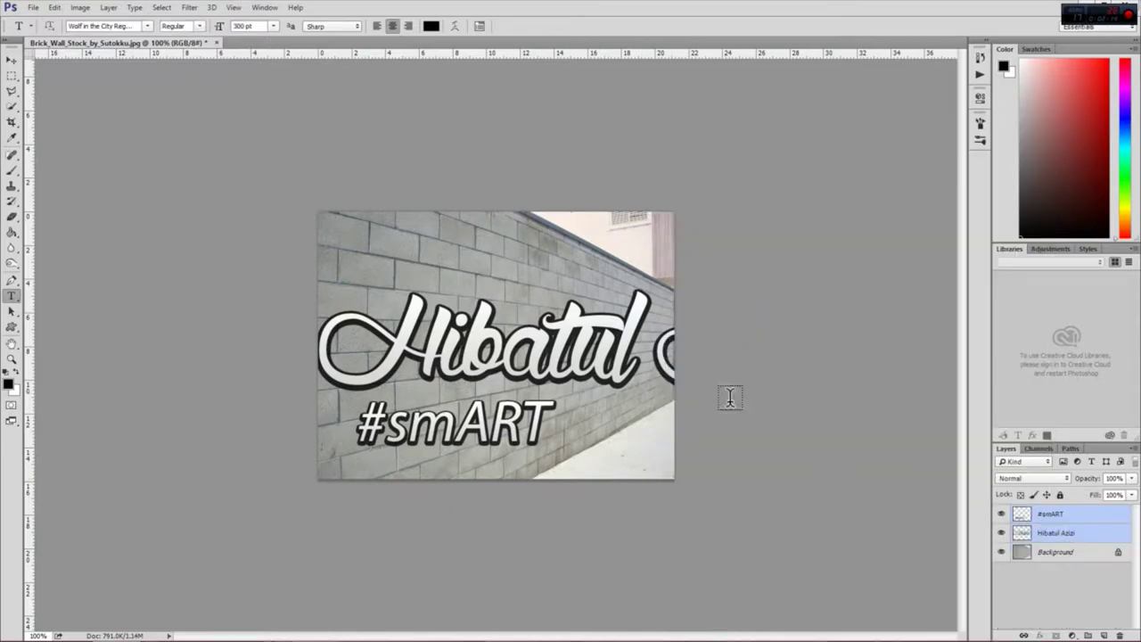
left_click(1048, 516)
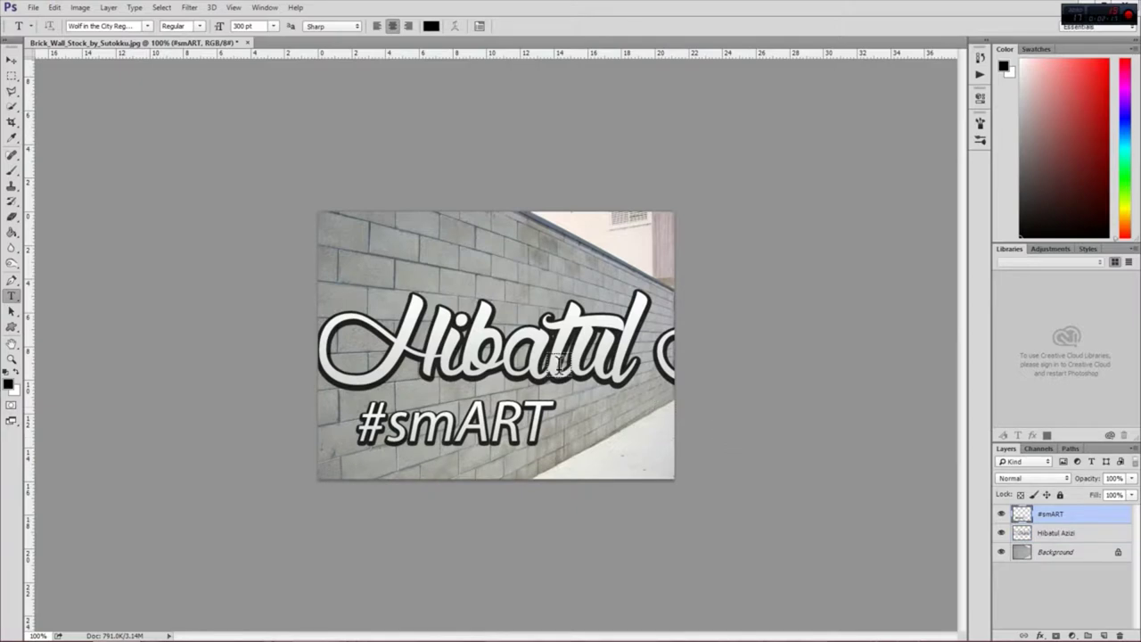
Step: Move #smART about 170 px right under the name and merge the two text layers
left_click(11, 60)
mouse_move(495, 419)
left_mouse_down()
mouse_move(646, 417)
mouse_move(638, 408)
left_mouse_up()
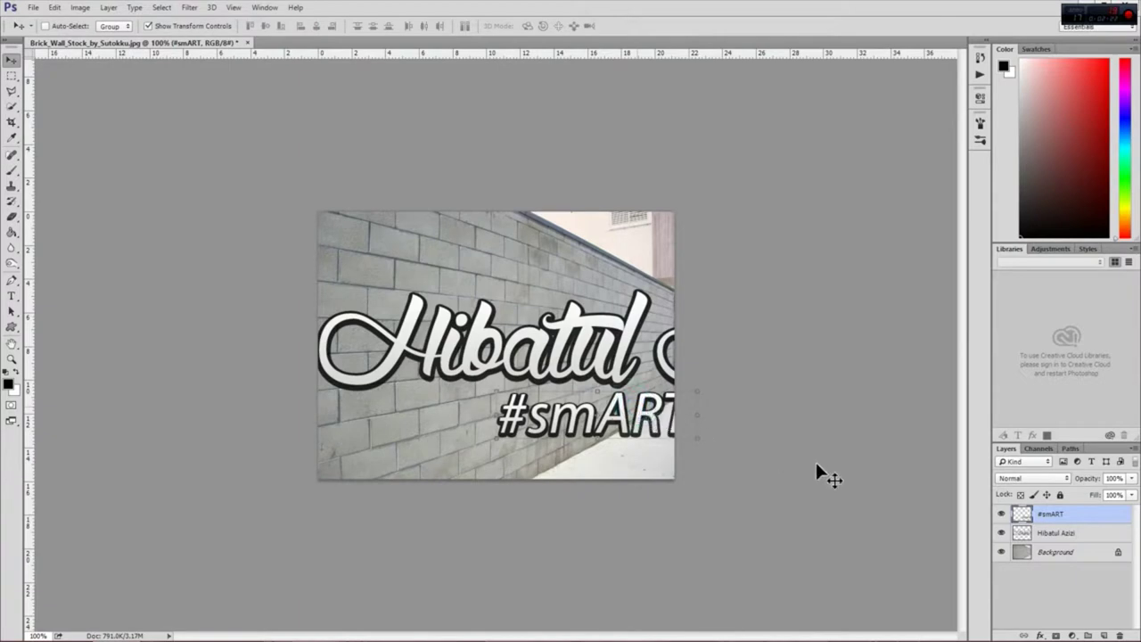
left_click(1082, 535)
left_click(1070, 515, "ctrl")
right_click(1068, 517)
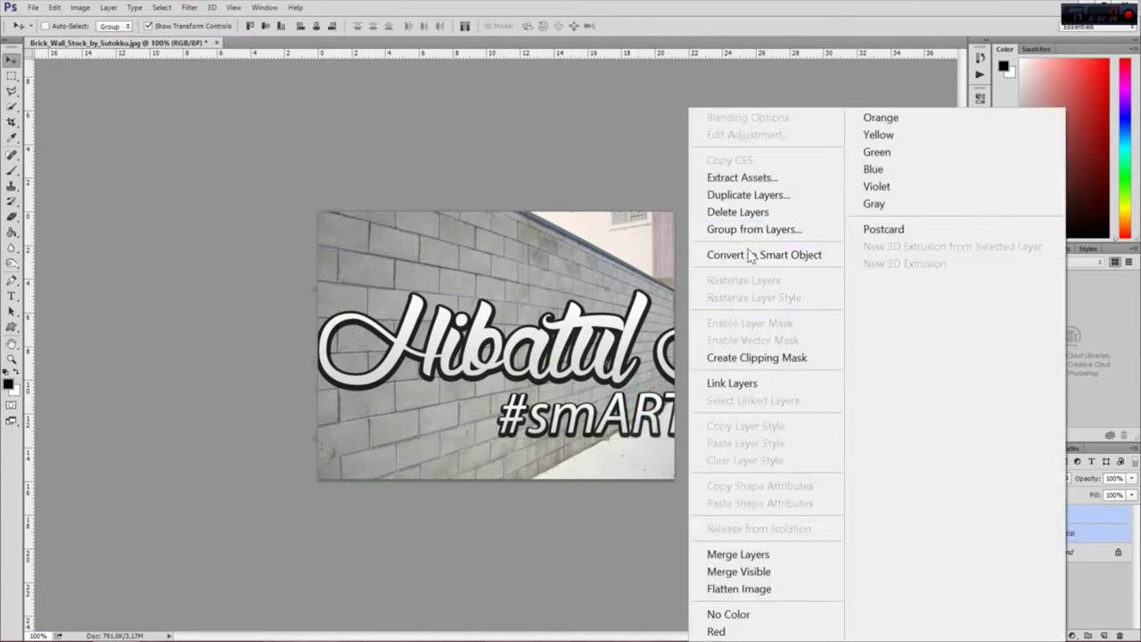
left_click(788, 560)
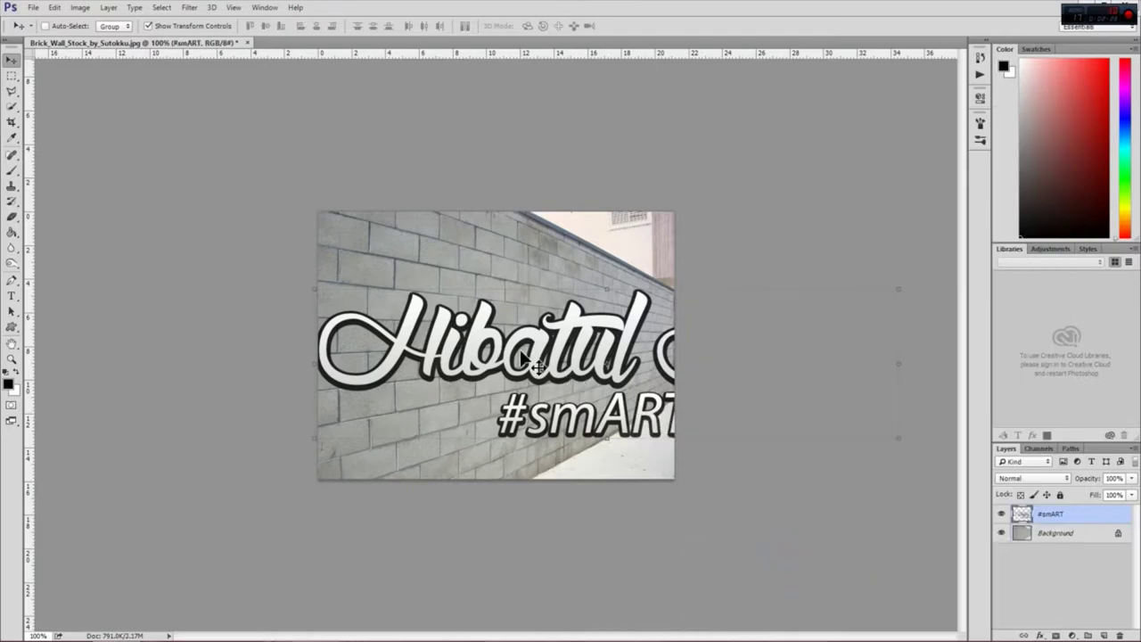
left_click(54, 7)
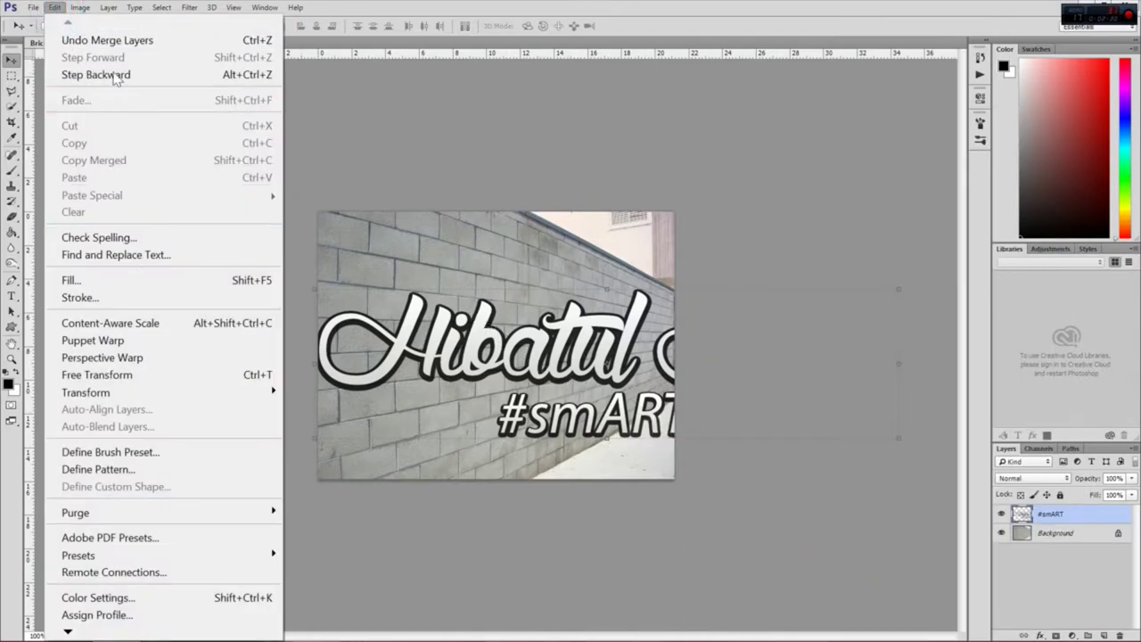
Step: Distort the merged text's corners to match the wall's perspective, large at left, receding right
left_click(79, 7)
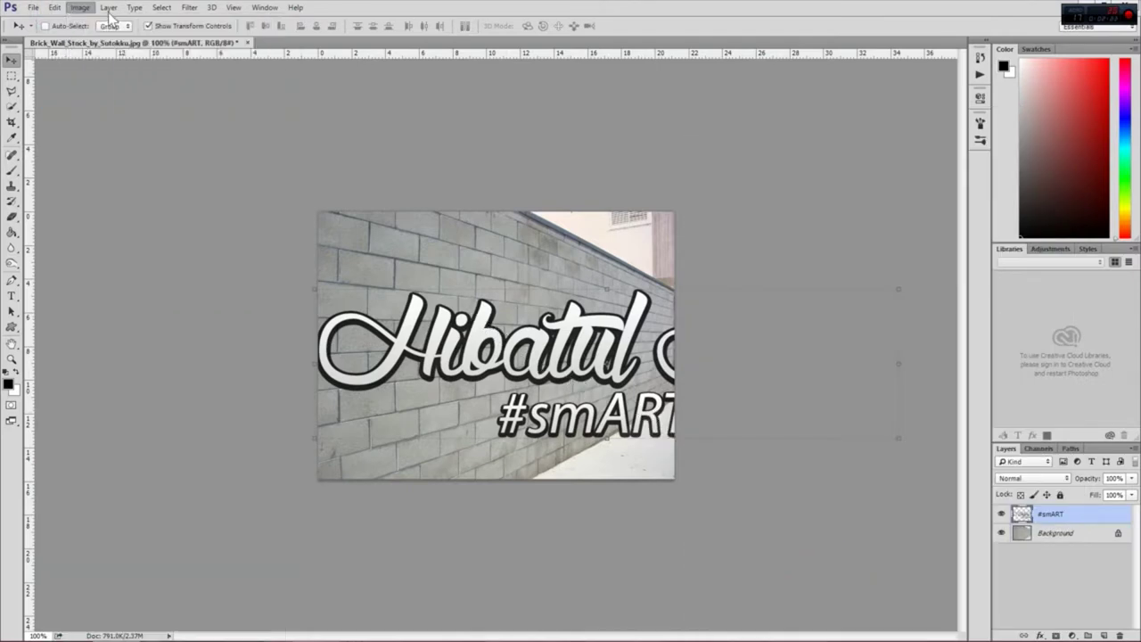
mouse_move(85, 393)
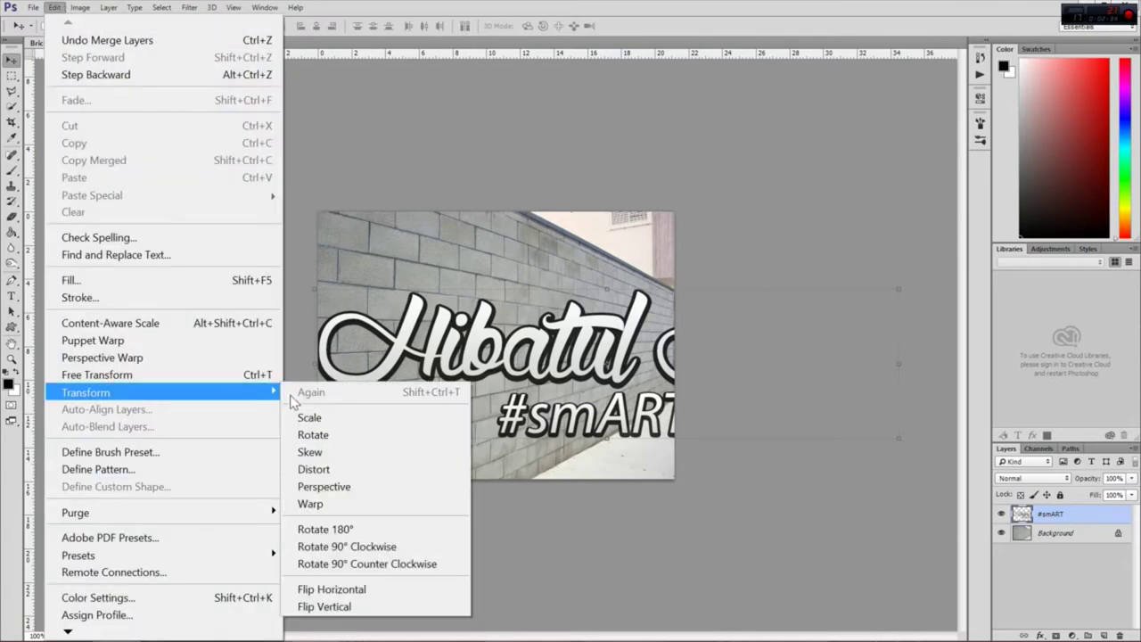
left_click(337, 470)
mouse_move(479, 375)
left_mouse_down()
mouse_move(486, 328)
mouse_move(185, 354)
left_mouse_up()
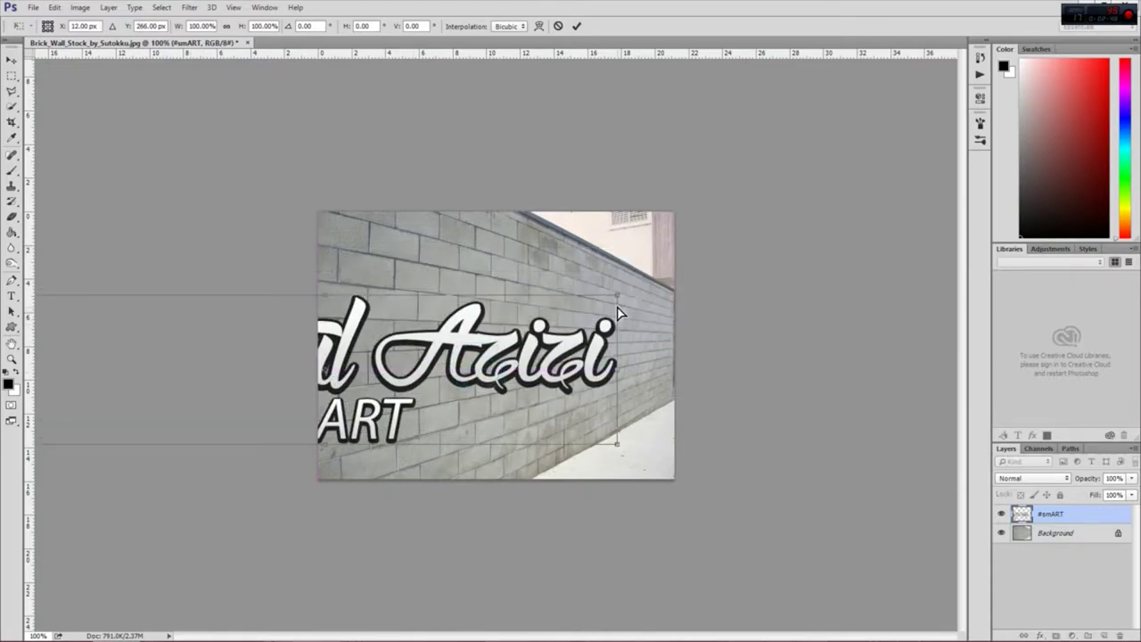
left_click_drag(618, 300, 673, 323)
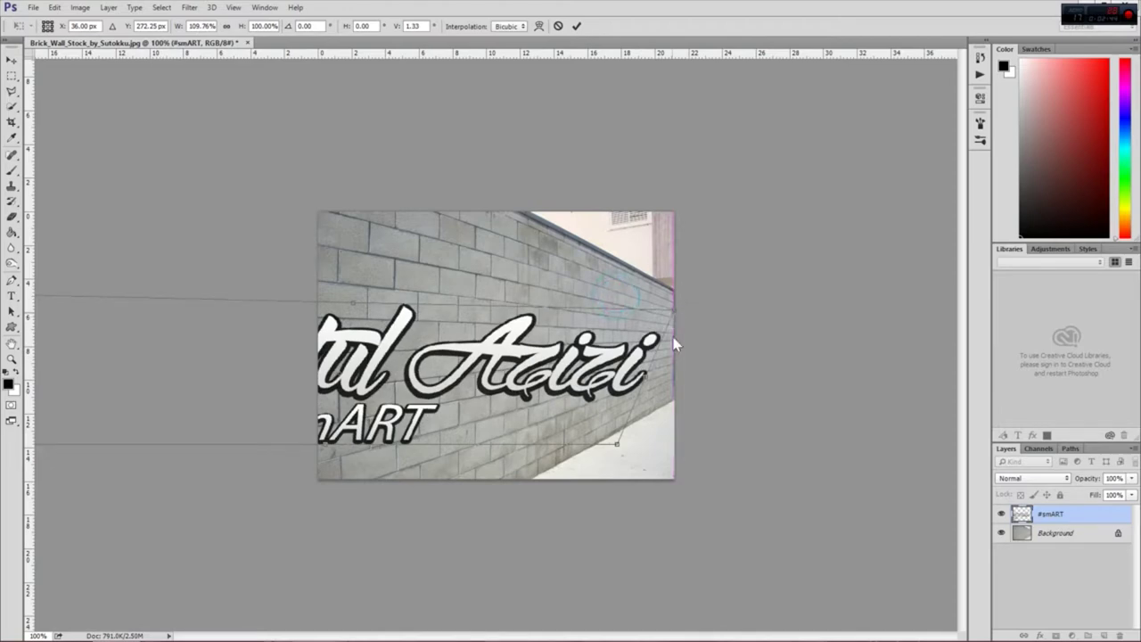
left_click_drag(616, 444, 672, 380)
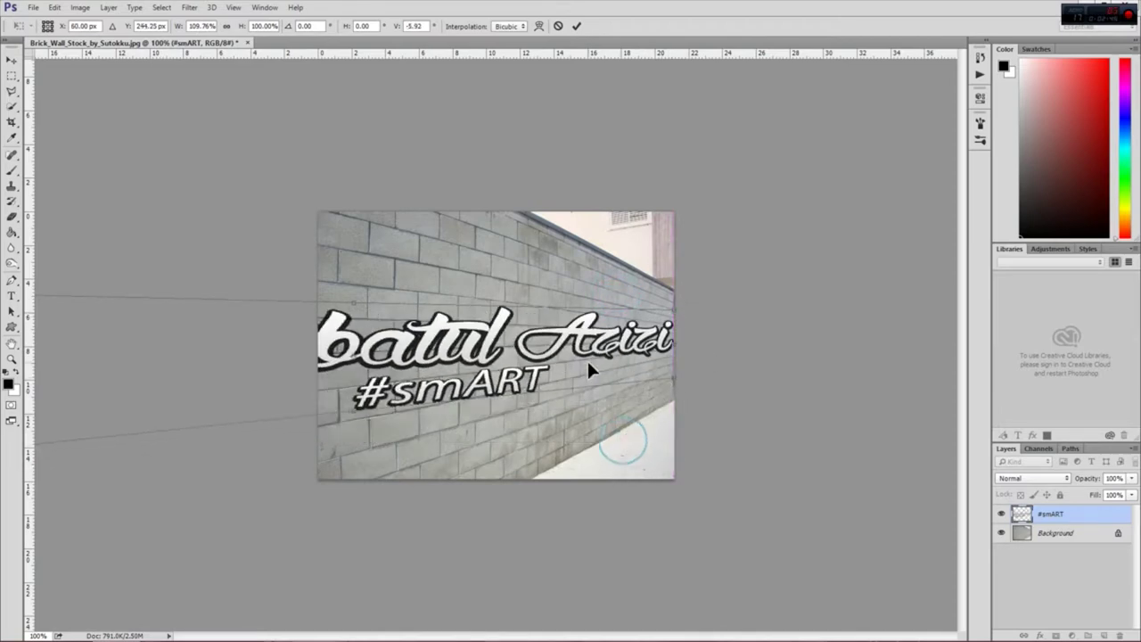
mouse_move(49, 299)
left_mouse_down()
mouse_move(114, 298)
mouse_move(97, 454)
left_mouse_up()
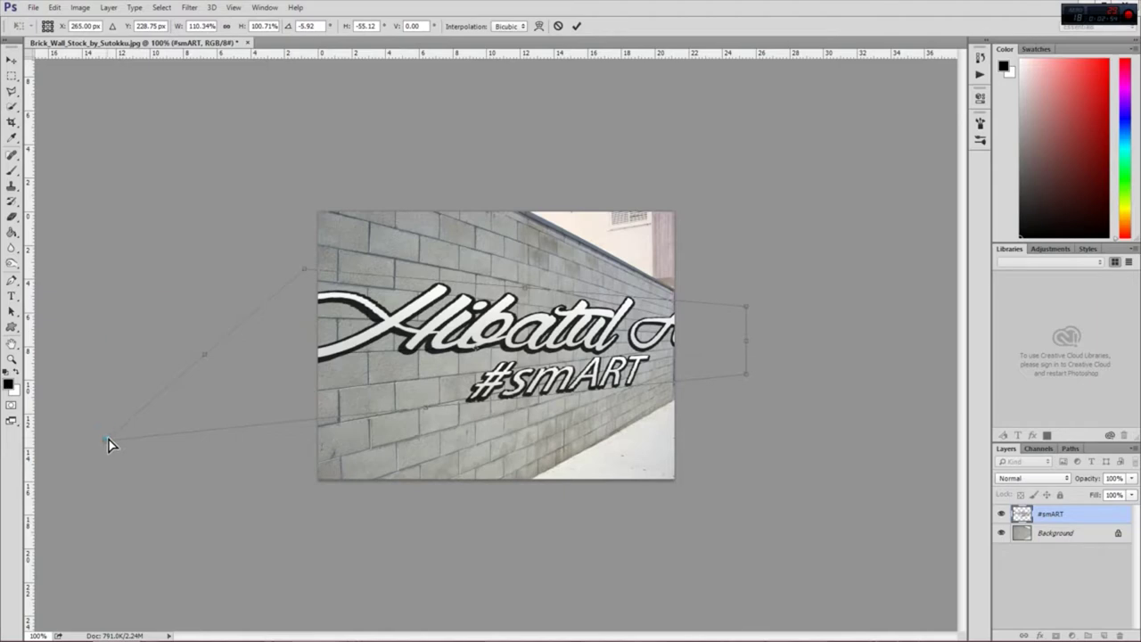
left_click_drag(114, 448, 398, 388)
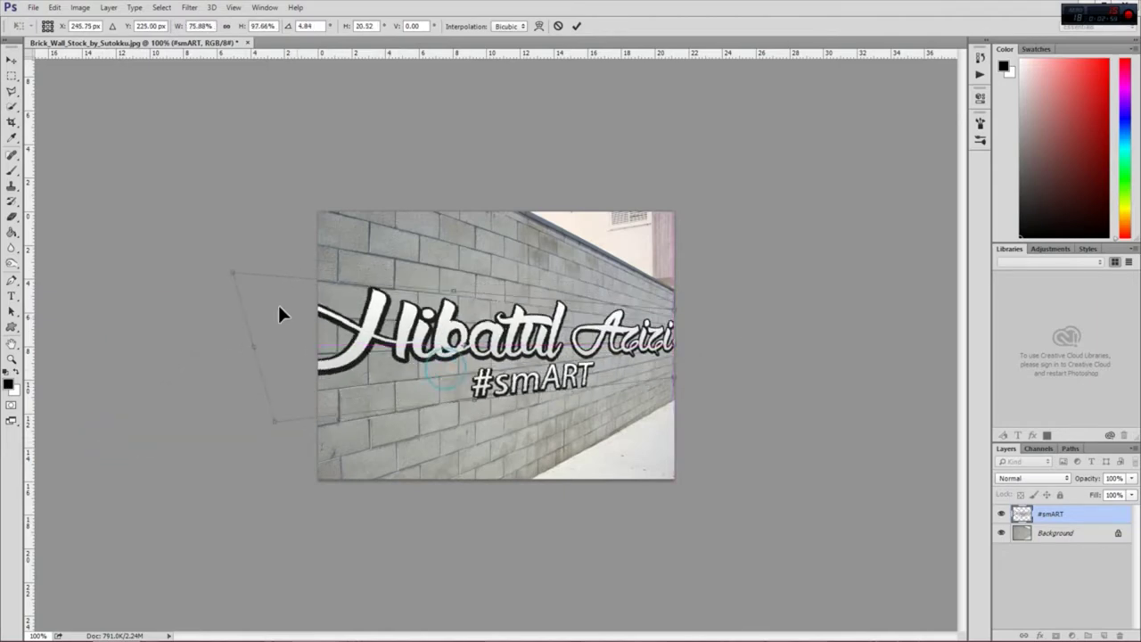
left_click_drag(234, 279, 323, 214)
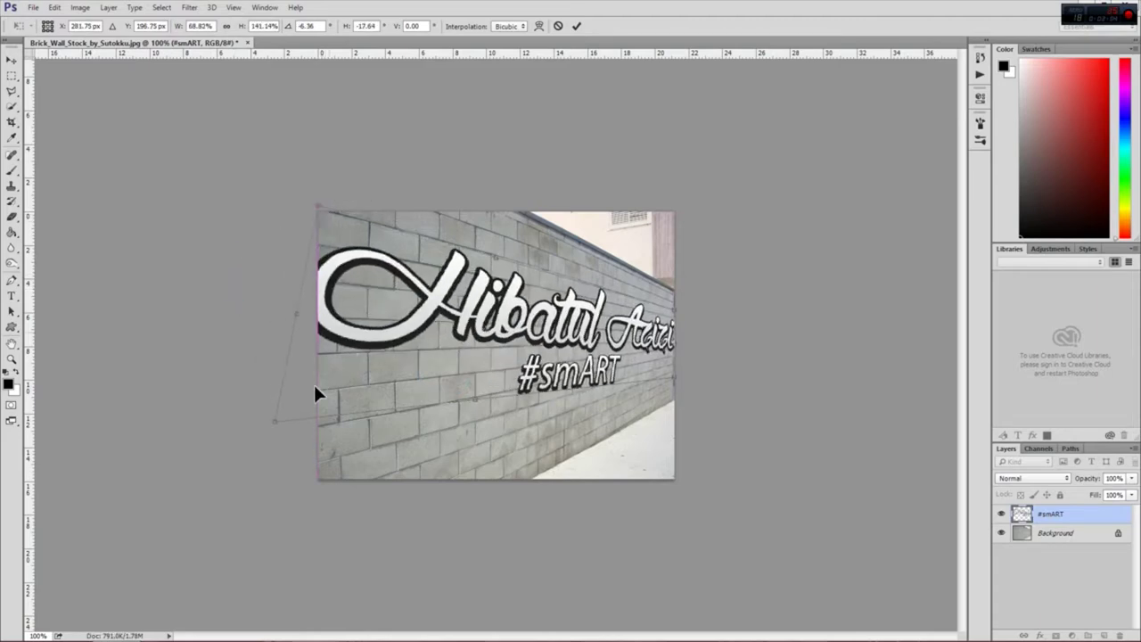
mouse_move(274, 421)
left_mouse_down()
mouse_move(296, 432)
mouse_move(326, 484)
mouse_move(330, 532)
left_mouse_up()
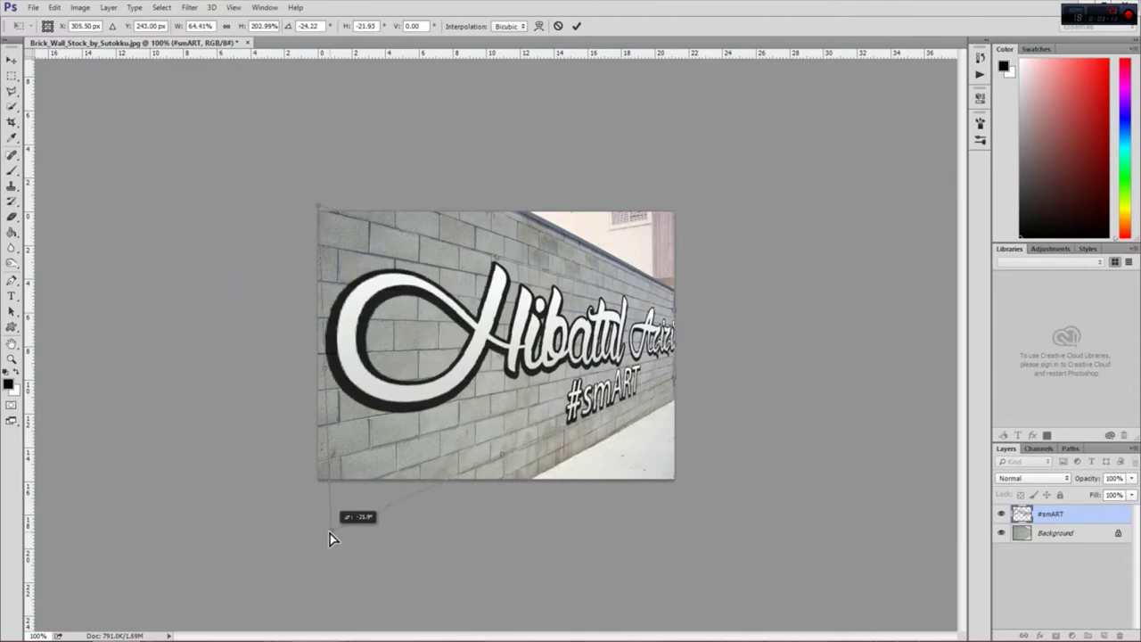
mouse_move(330, 533)
left_mouse_down()
mouse_move(305, 522)
mouse_move(290, 537)
mouse_move(314, 540)
left_mouse_up()
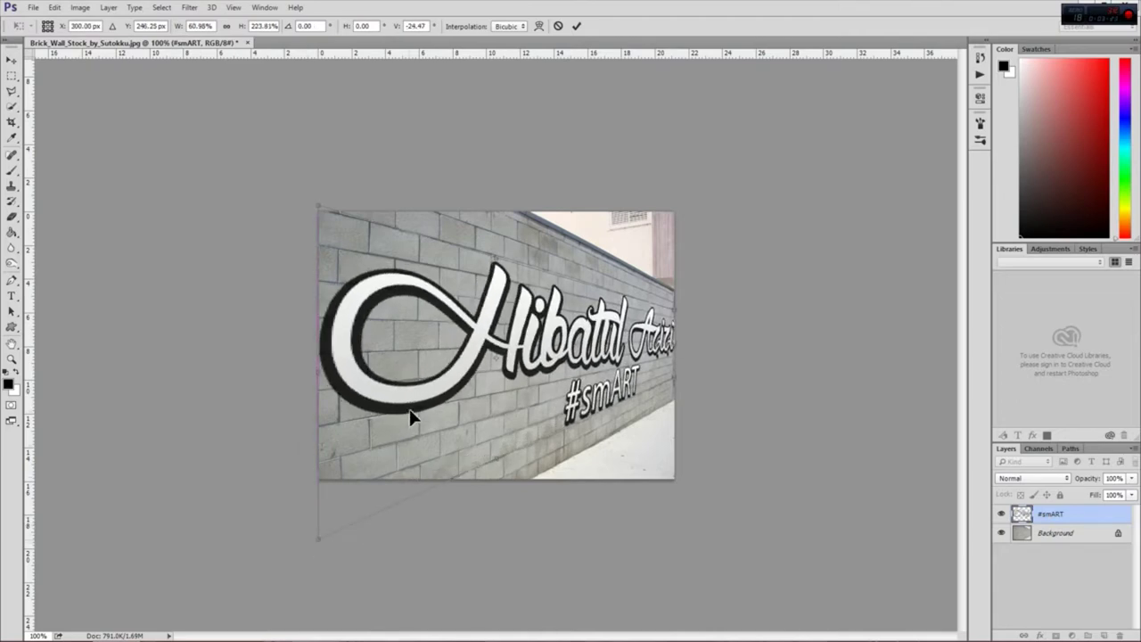
key("Return")
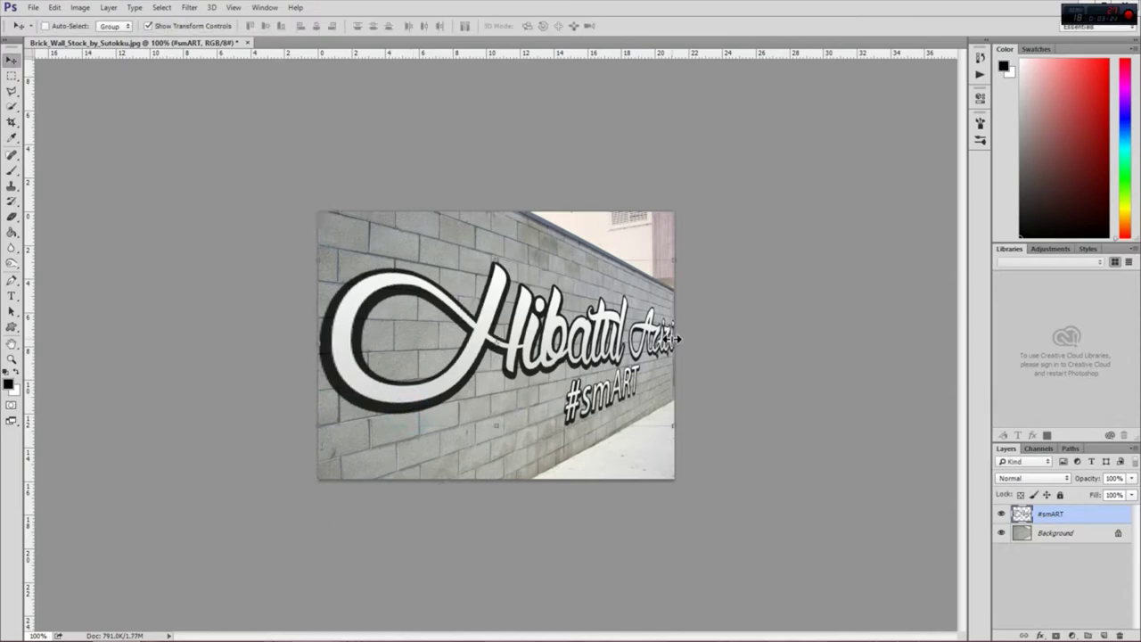
Step: Narrow the lettering slightly from both sides with Free Transform
key("ctrl+t")
left_click_drag(677, 339, 670, 339)
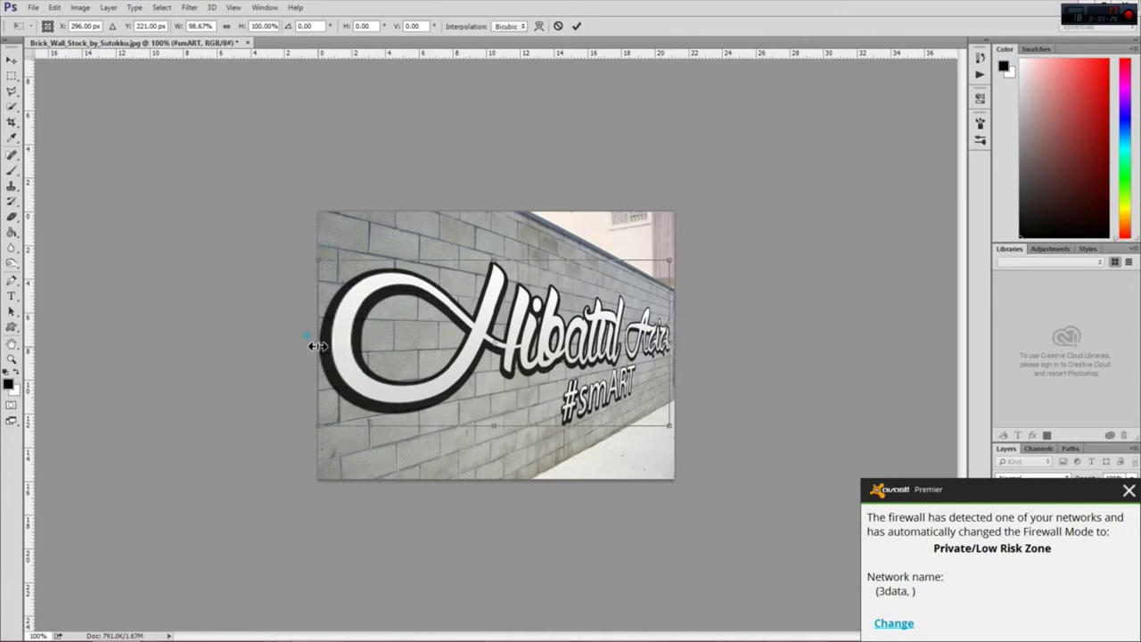
left_click_drag(317, 346, 322, 346)
key("Return")
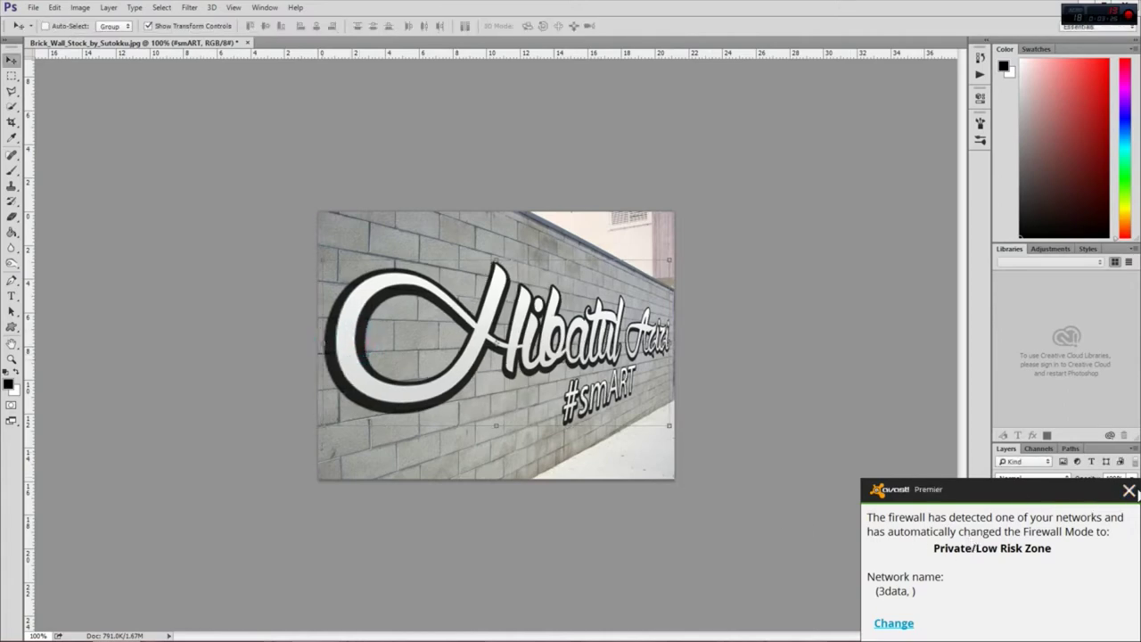
Step: Set the lettering layer's blend mode to Overlay, dismissing the pop-up notifications
left_click(1129, 491)
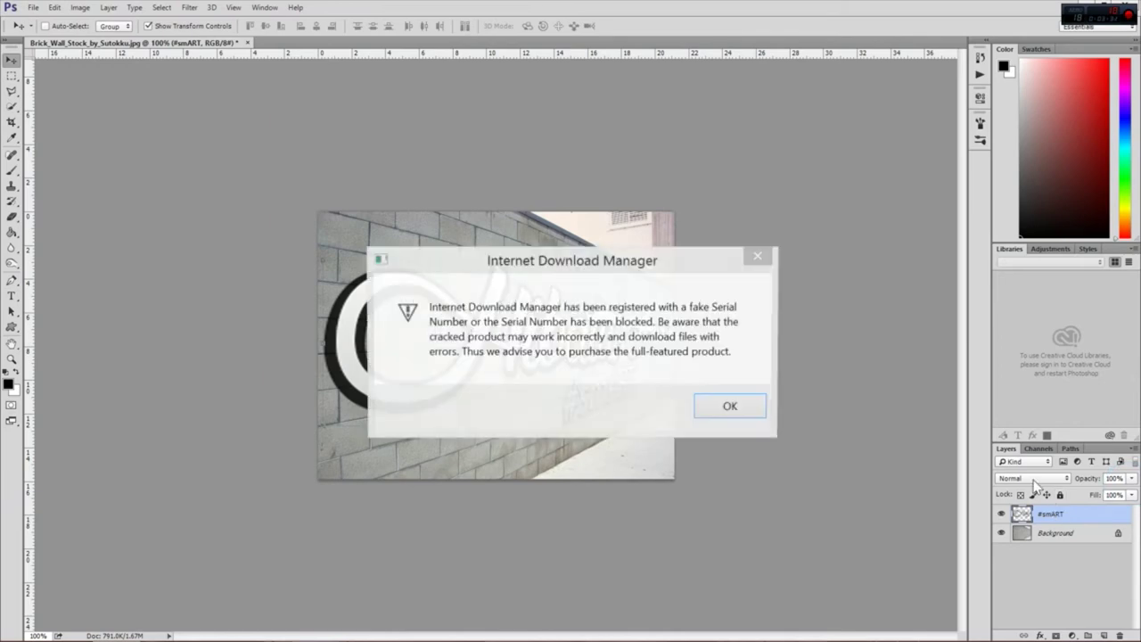
left_click(1031, 478)
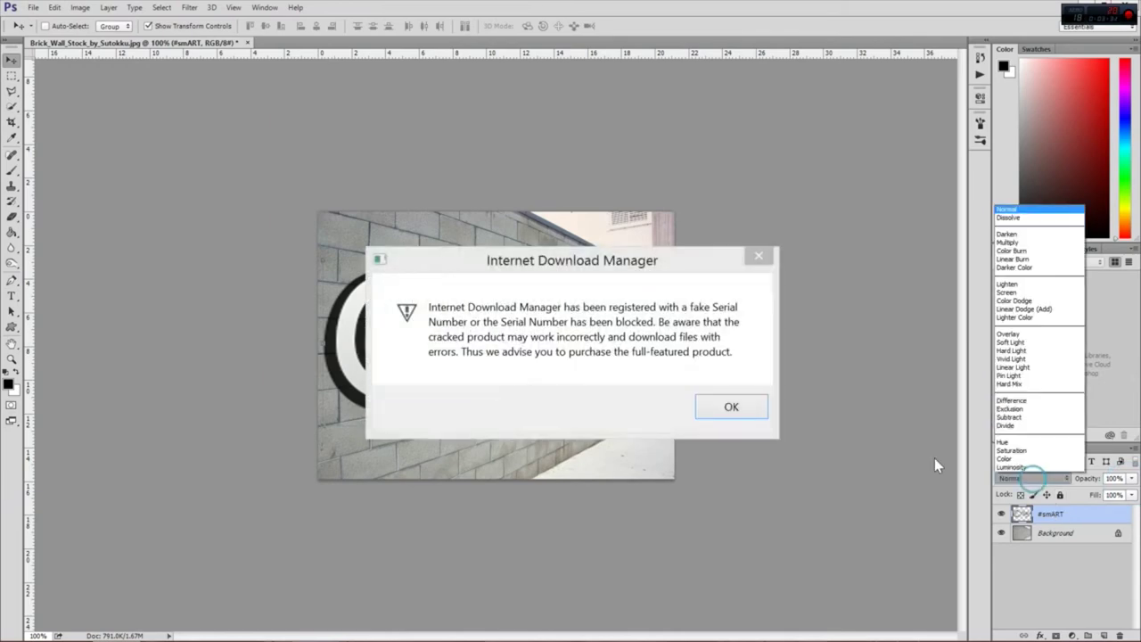
left_click(996, 336)
left_click(744, 406)
left_click(664, 413)
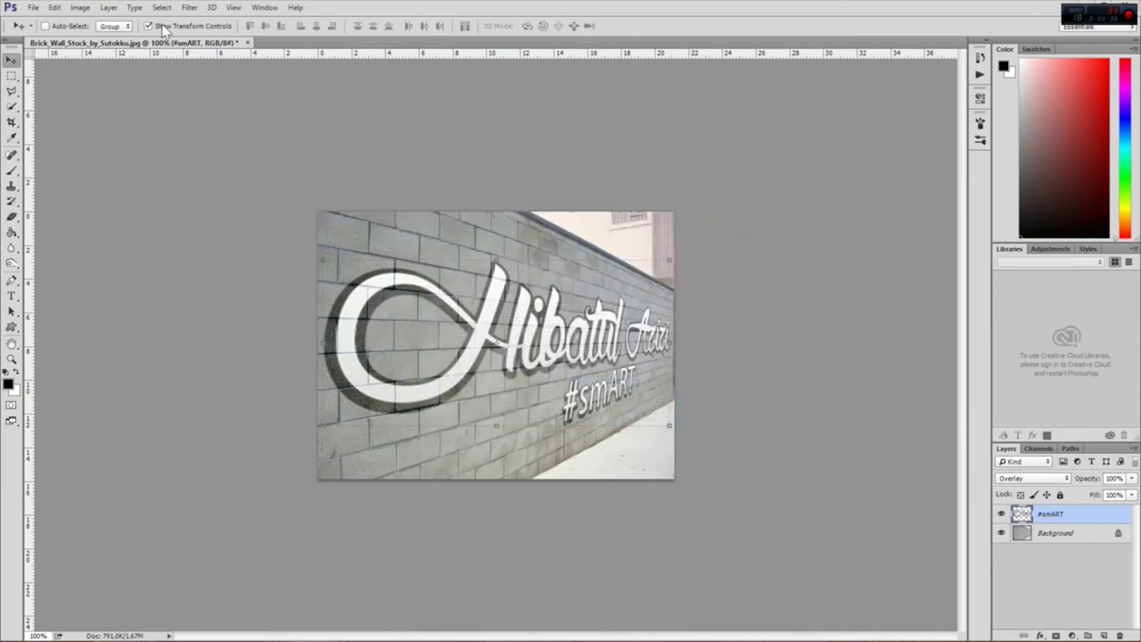
left_click(189, 7)
mouse_move(221, 222)
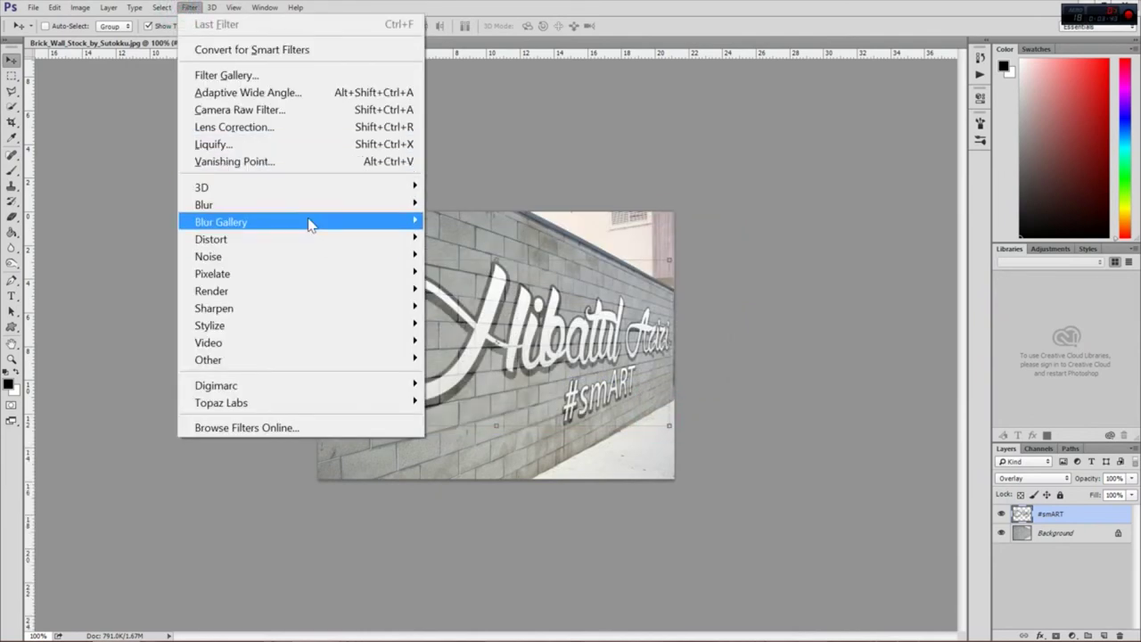
Step: Apply a Gaussian Blur with a 2.0-pixel radius to the lettering
left_click(461, 273)
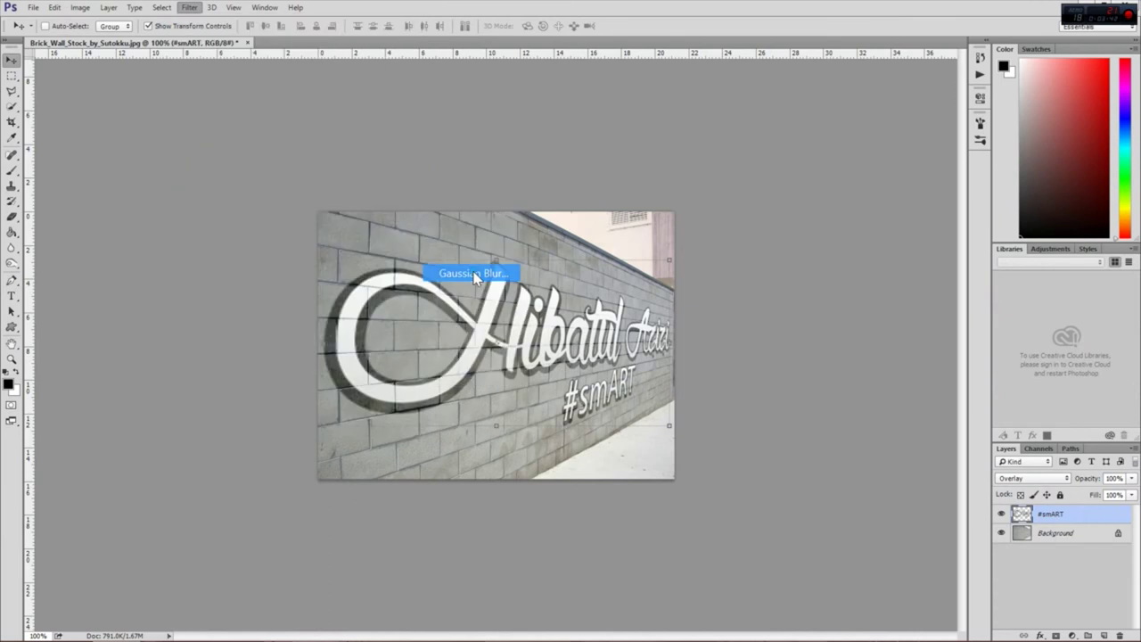
left_click_drag(646, 428, 647, 430)
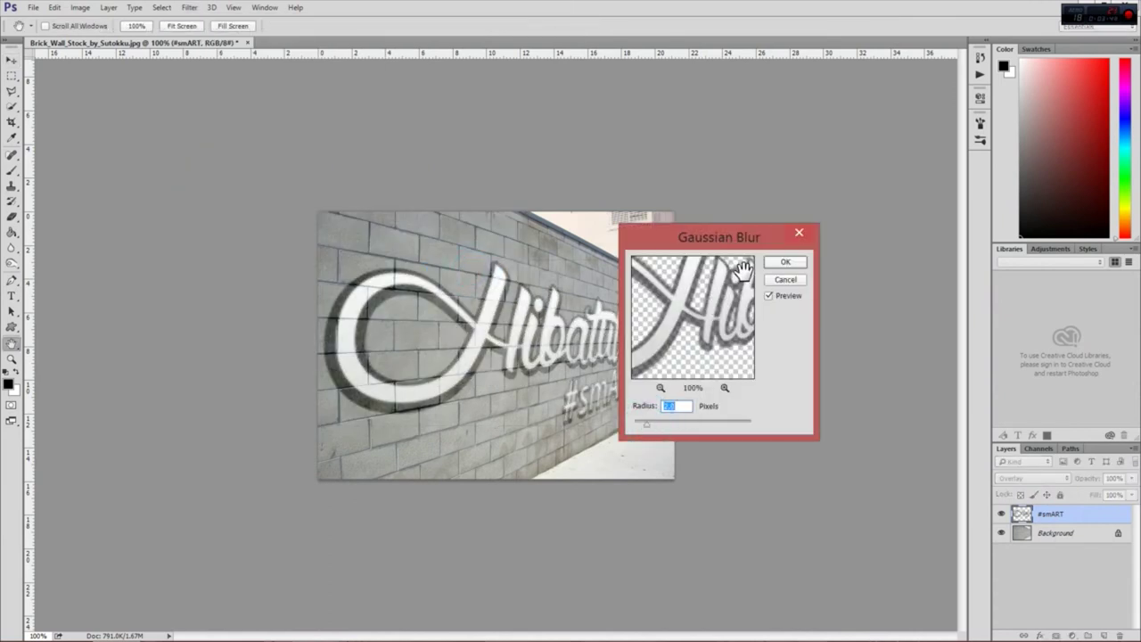
left_click(784, 262)
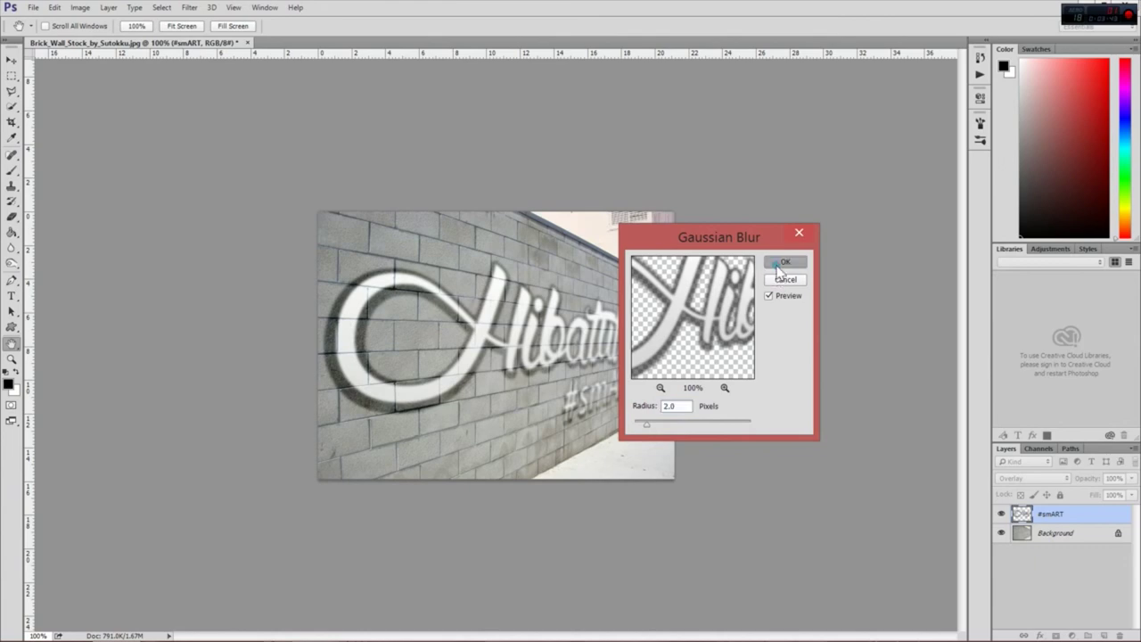
scroll(559, 316, "up", 3)
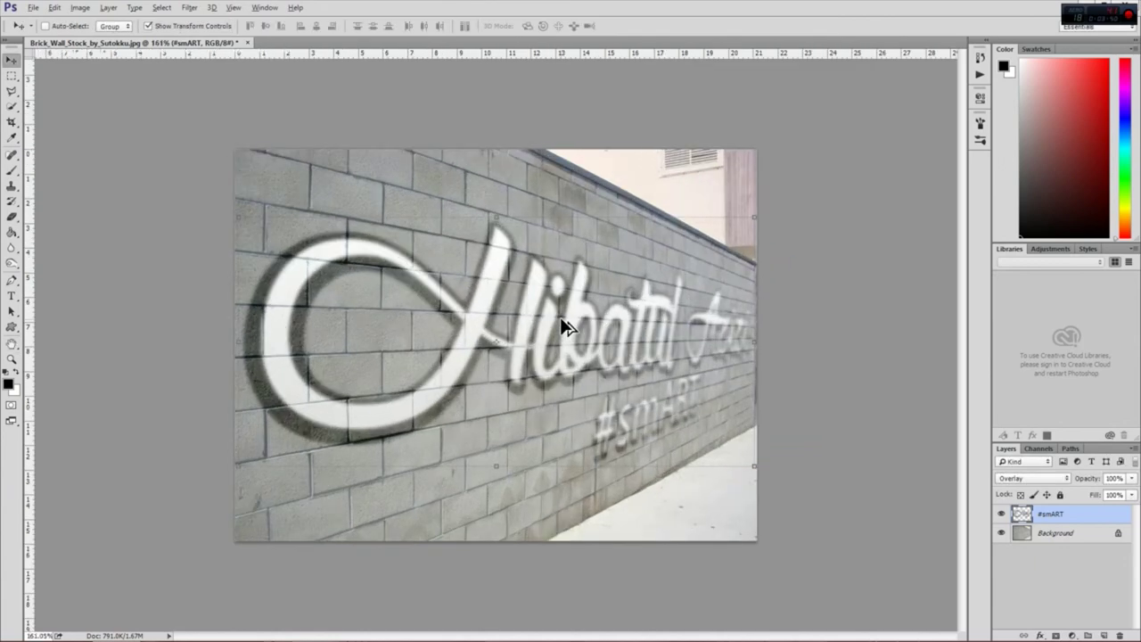
Step: Zoom in to about 257% to inspect the graffiti lettering
scroll(560, 316, "up", 1)
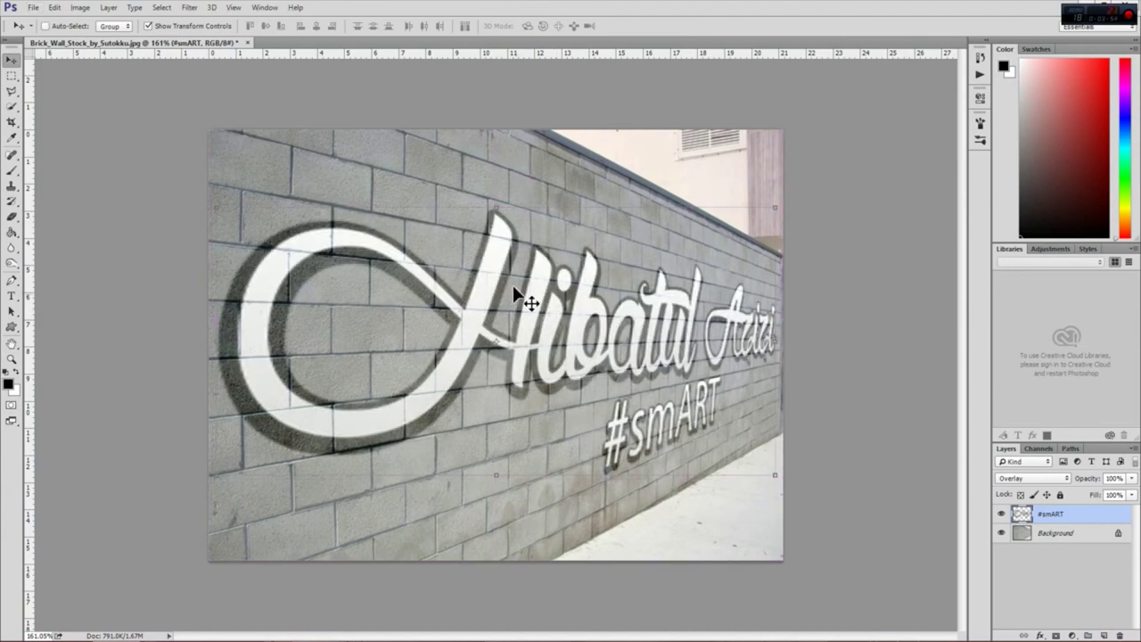
scroll(580, 326, "up", 2)
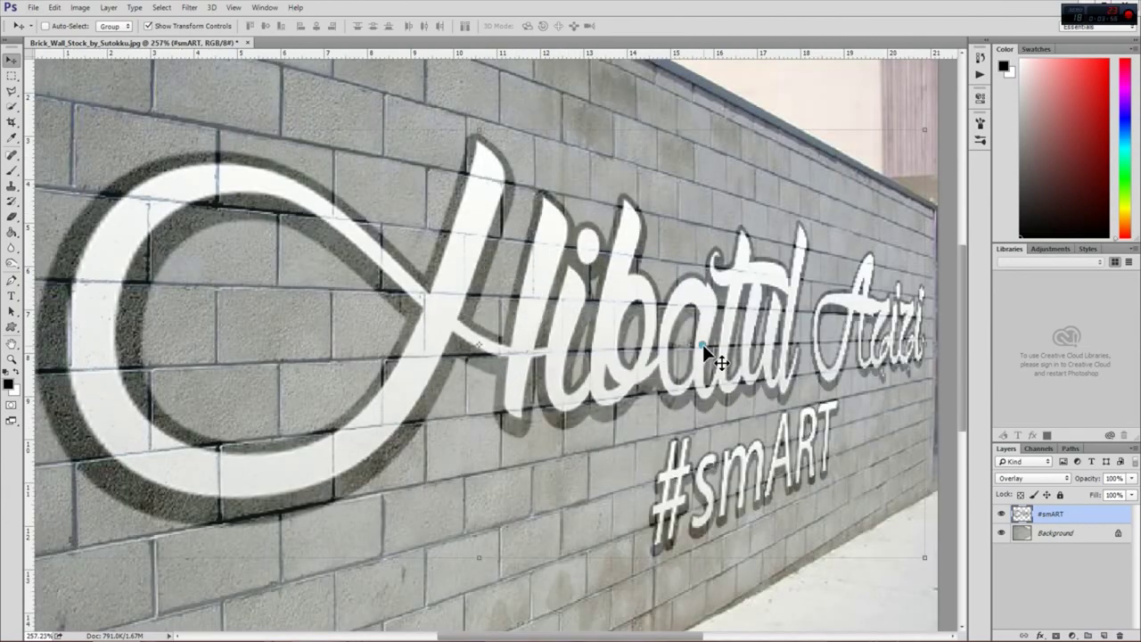